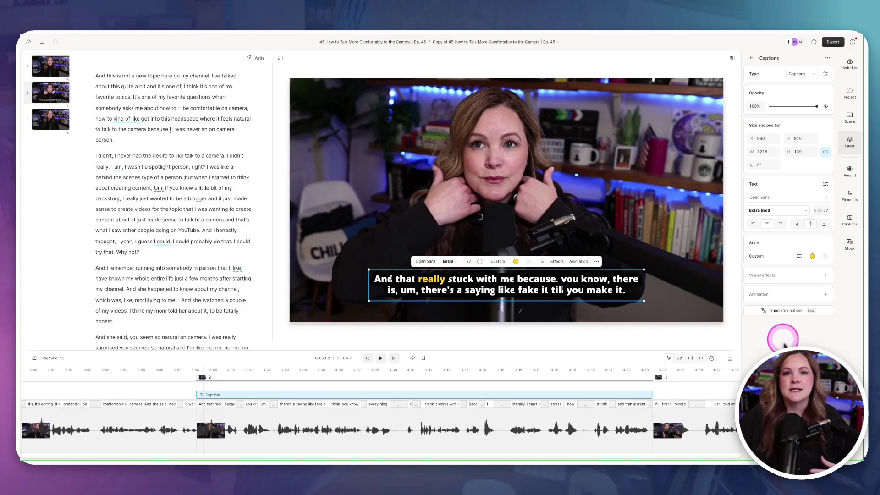
# Step: Set the karaoke captions' active word to purple, text fill to #343434, and outline to light blue
pyautogui.click(798, 256)
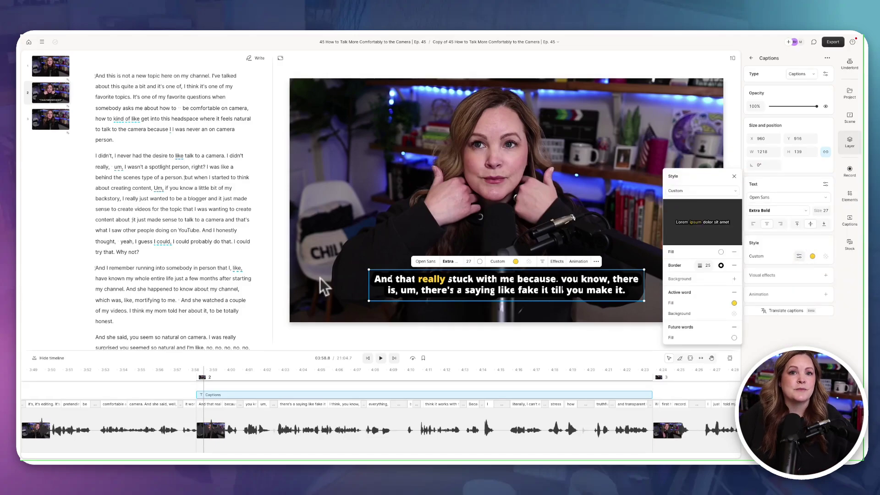
pyautogui.click(733, 303)
pyautogui.click(707, 247)
pyautogui.click(720, 251)
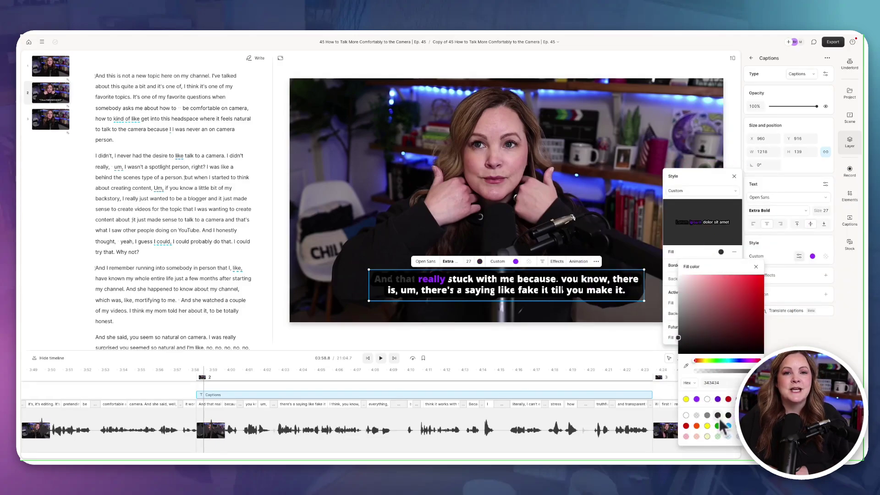
pyautogui.click(750, 275)
pyautogui.click(721, 266)
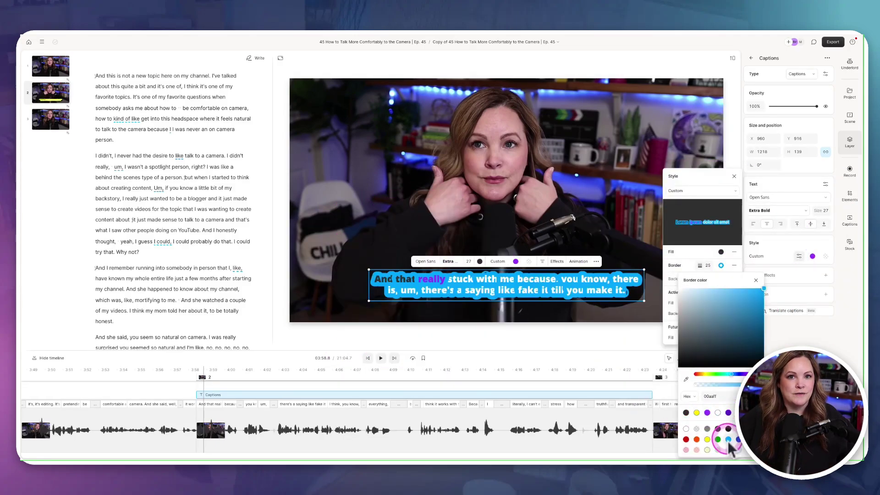
pyautogui.click(700, 265)
pyautogui.click(710, 275)
pyautogui.click(721, 265)
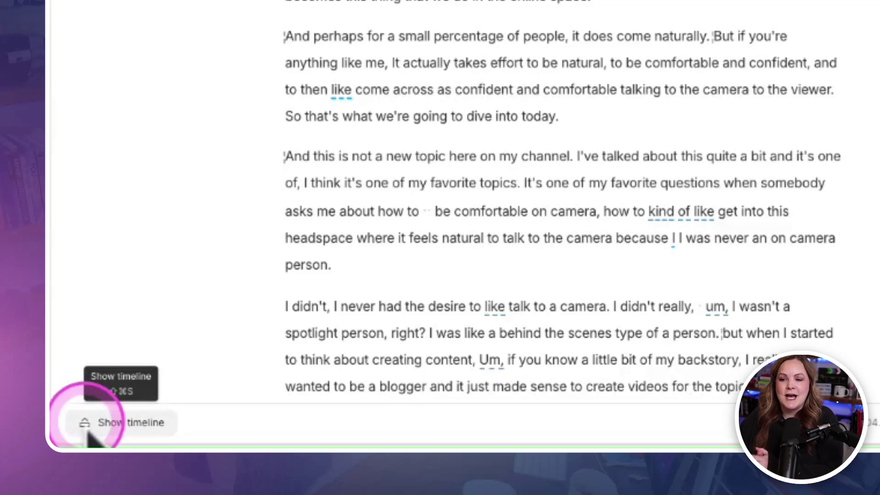
# Step: Show the timeline again and bring up the Captions style presets in the right sidebar
pyautogui.click(145, 439)
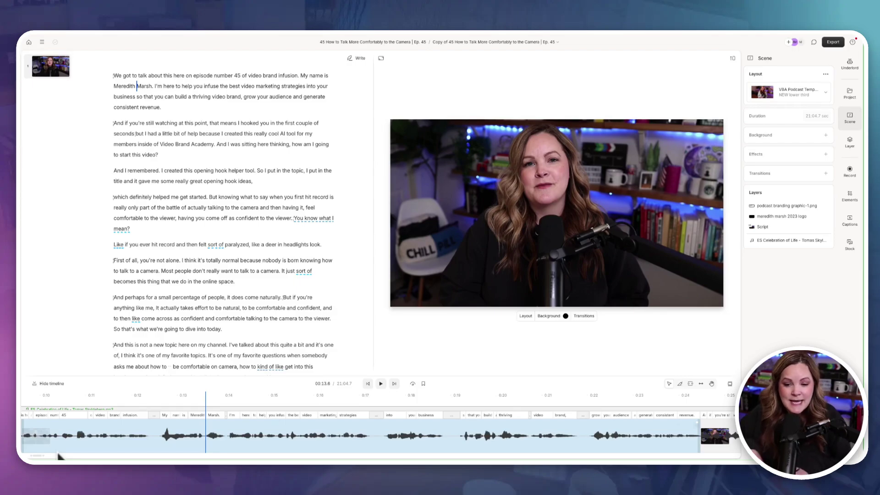
pyautogui.hscroll(5, 310, 448)
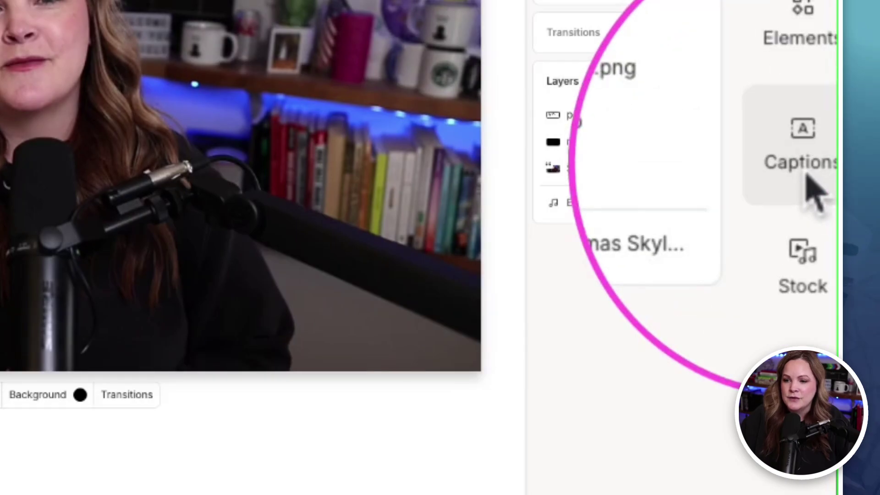
pyautogui.click(806, 173)
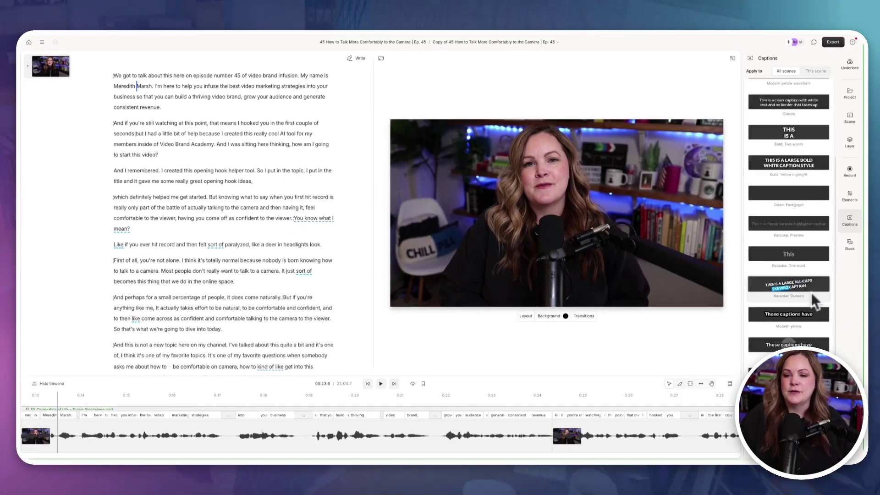
# Step: Try Karaoke: One word, then apply Karaoke: Skewed and play the video to preview it
pyautogui.click(787, 264)
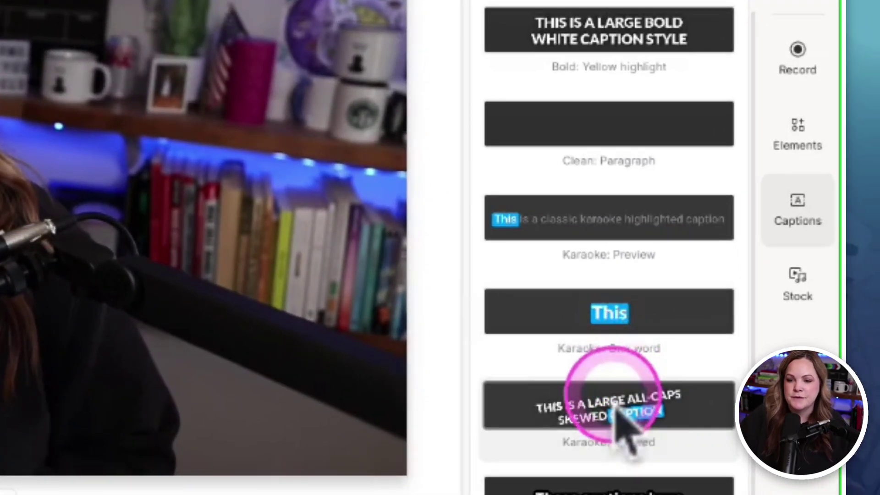
pyautogui.click(616, 408)
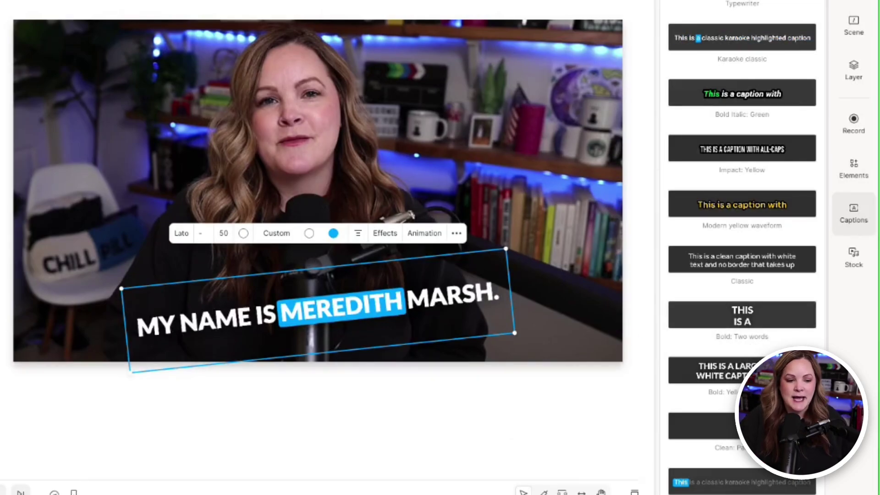
pyautogui.press('space')
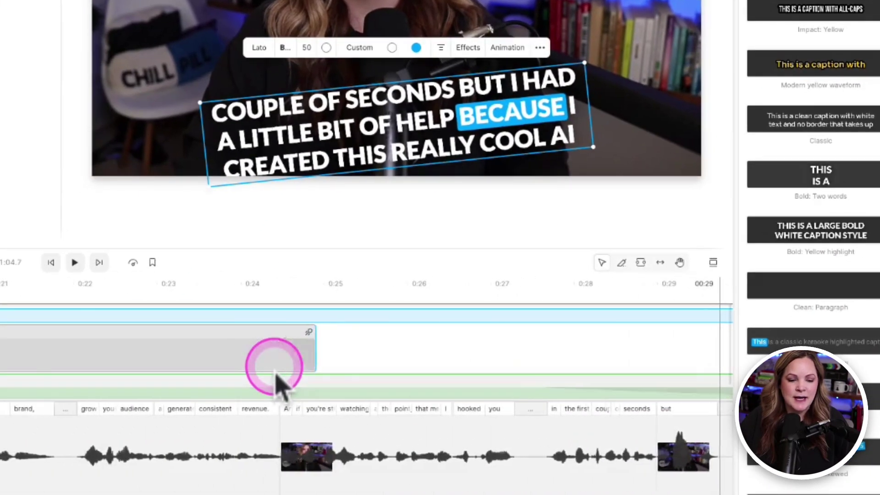
# Step: Jump to 0:06.9 and drag the skewed caption box slightly higher on the video
pyautogui.hscroll(-15, 275, 385)
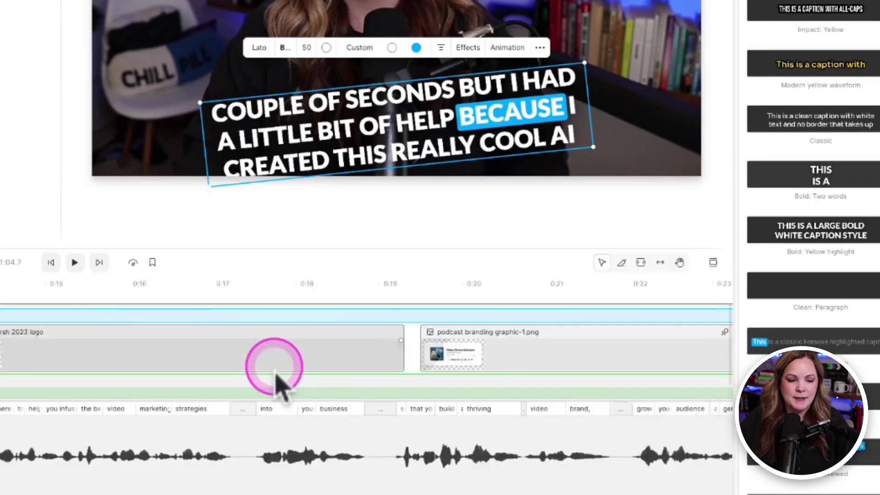
pyautogui.click(158, 320)
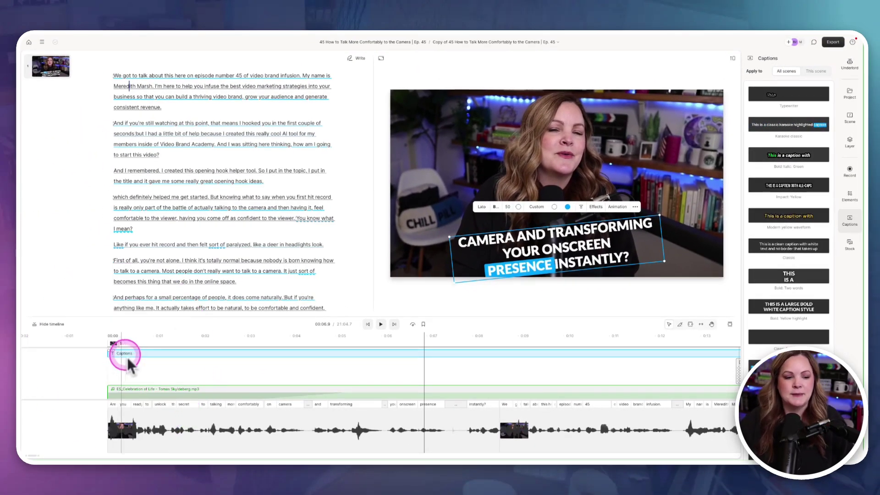
pyautogui.moveTo(566, 264); pyautogui.dragTo(560, 245)
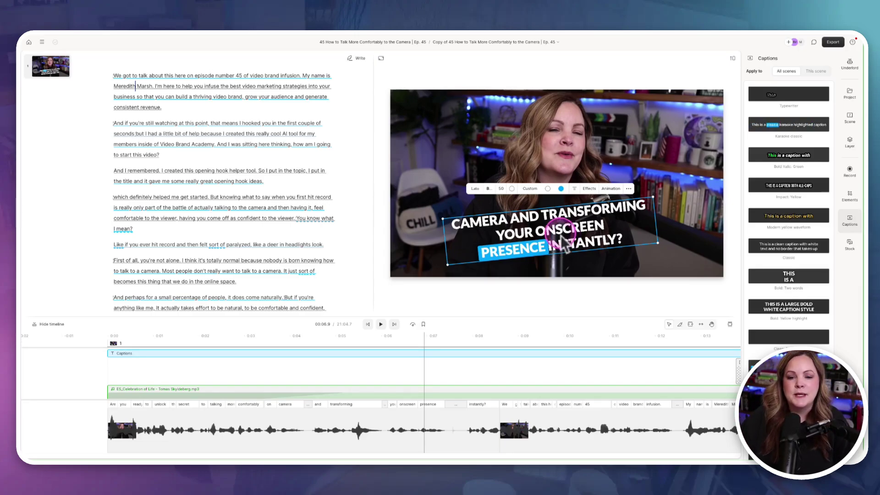
pyautogui.moveTo(564, 243)
pyautogui.mouseDown()
pyautogui.moveTo(597, 199)
pyautogui.moveTo(568, 252)
pyautogui.mouseUp()
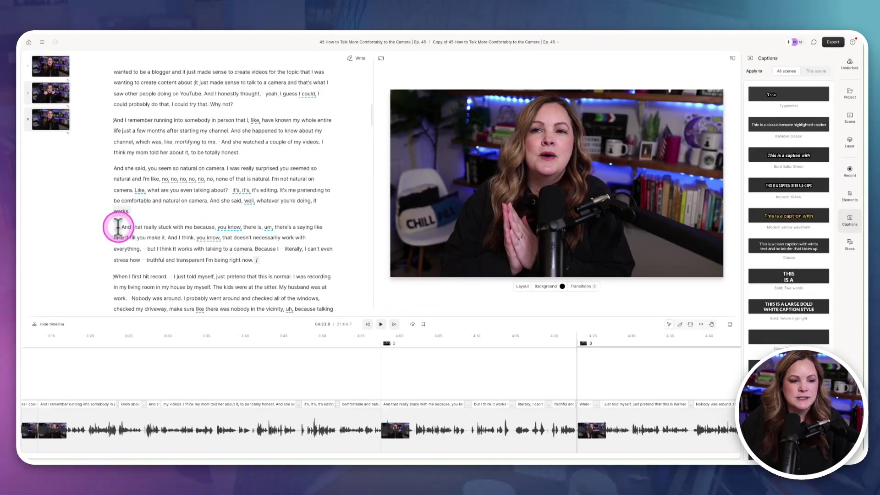
# Step: Go to scene 2, apply Impact: Yellow to this scene only, then switch styling back to all scenes
pyautogui.click(112, 226)
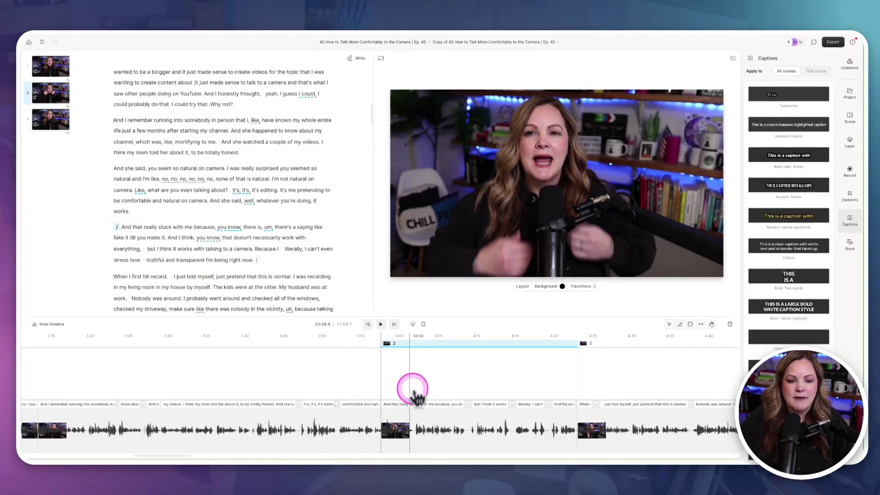
pyautogui.scroll(5, 415, 390)
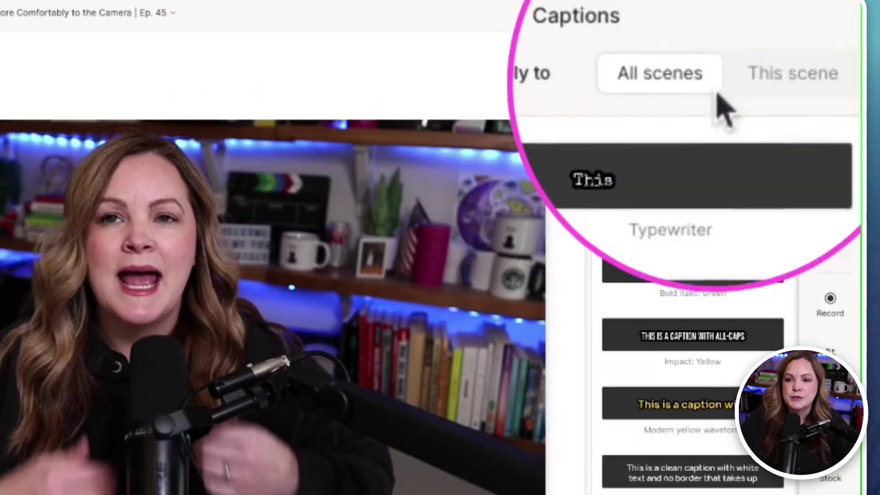
pyautogui.click(752, 90)
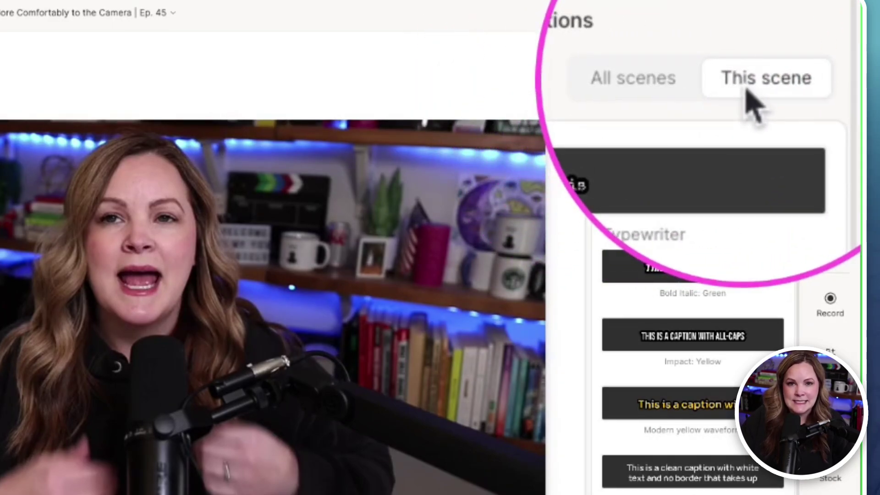
pyautogui.click(683, 344)
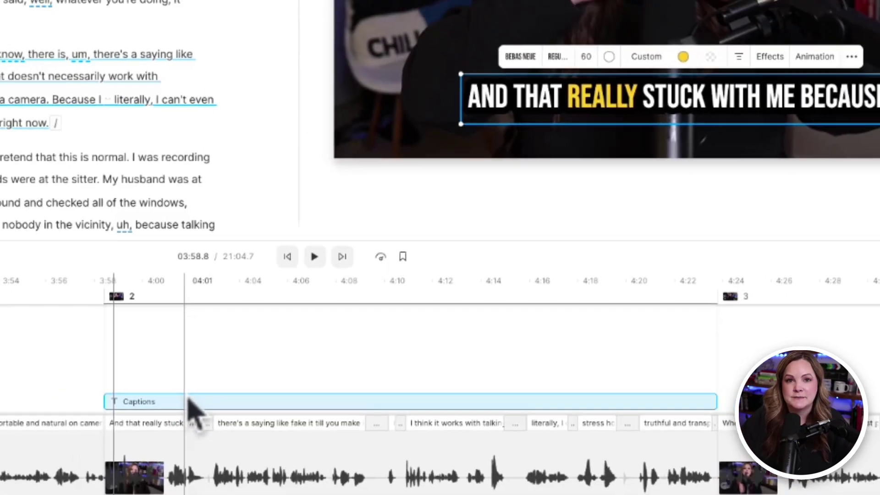
pyautogui.click(763, 73)
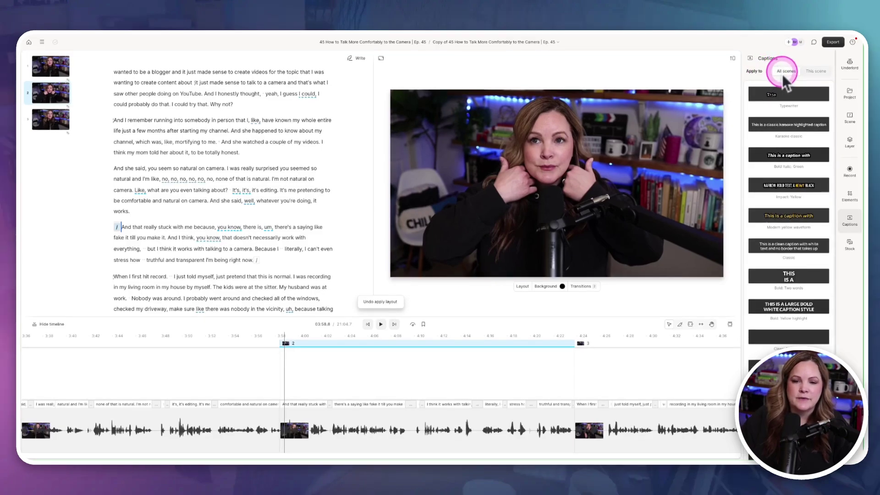
# Step: Apply Impact: Yellow to scene 2 and select that scene's captions track
pyautogui.click(784, 99)
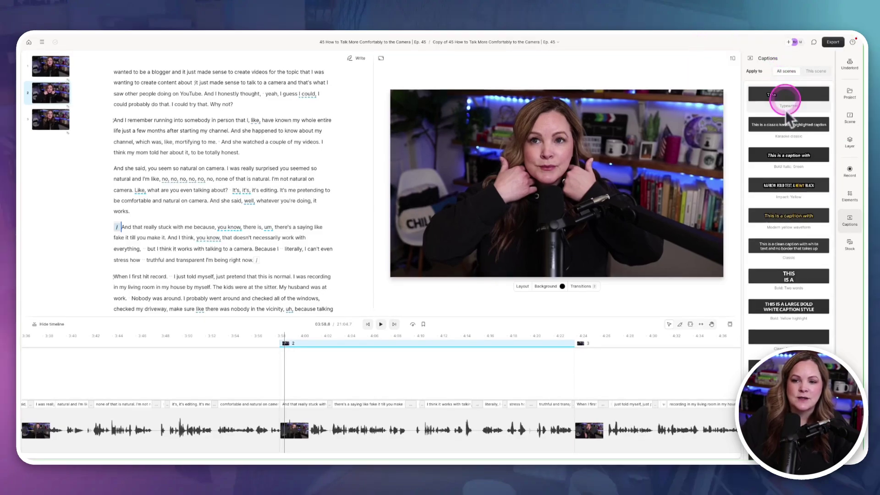
pyautogui.click(781, 186)
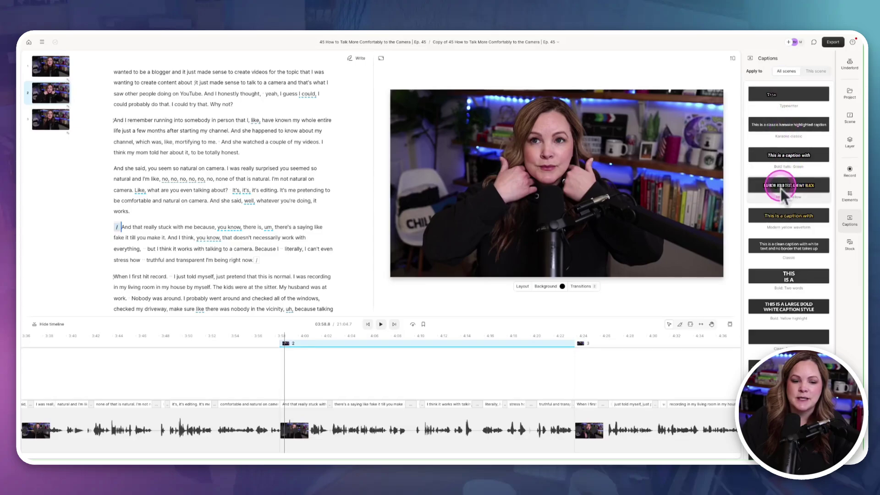
pyautogui.click(351, 412)
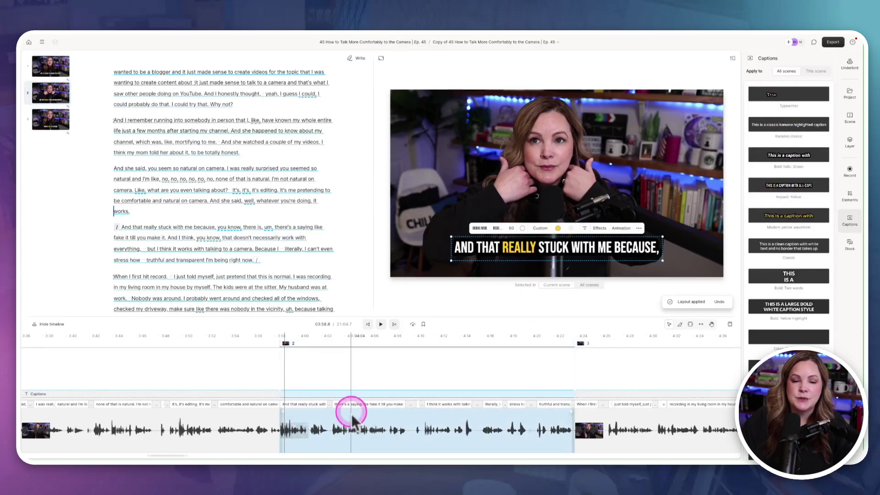
pyautogui.click(394, 381)
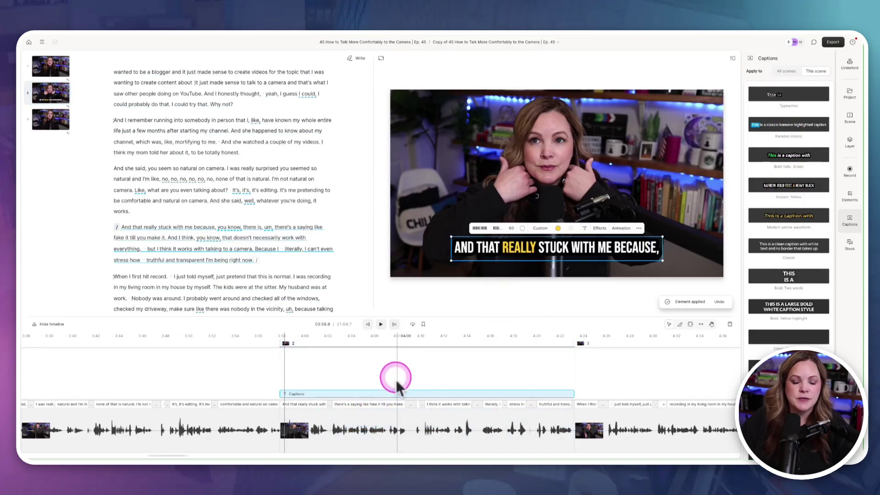
pyautogui.click(368, 350)
pyautogui.scroll(3, 369, 351)
pyautogui.hscroll(2, 369, 351)
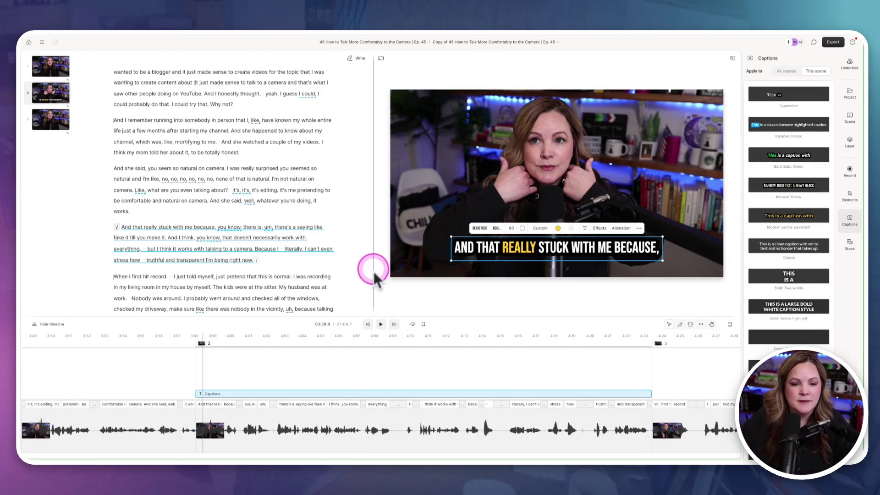
# Step: Enlarge the preview by resizing panels, move the caption up and left, and open its visual effects
pyautogui.moveTo(373, 272); pyautogui.dragTo(272, 277)
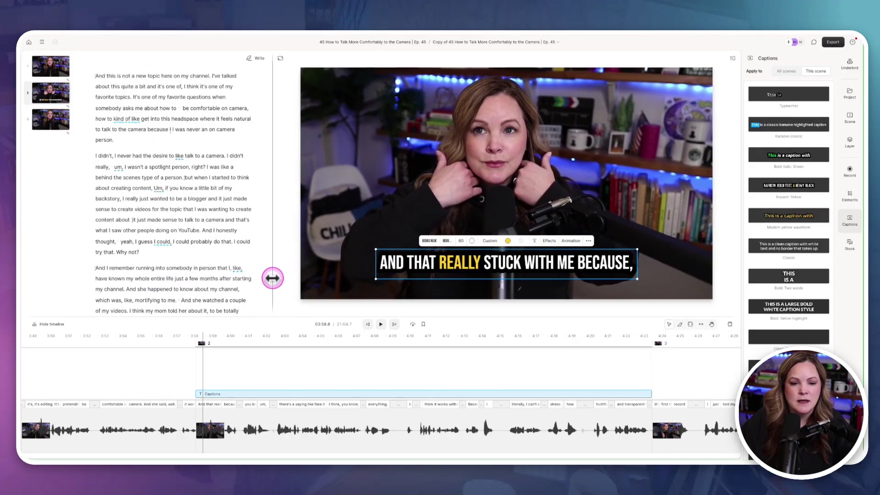
pyautogui.moveTo(287, 315); pyautogui.dragTo(289, 345)
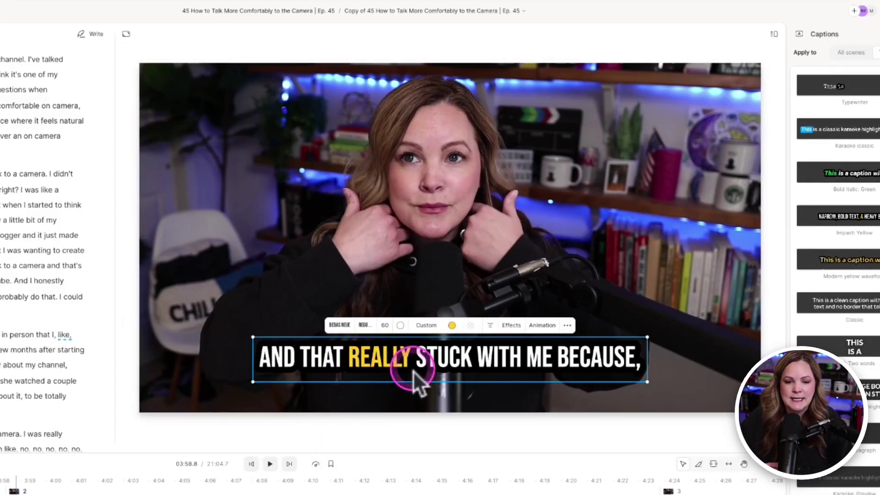
pyautogui.moveTo(413, 370); pyautogui.dragTo(338, 155)
pyautogui.click(500, 328)
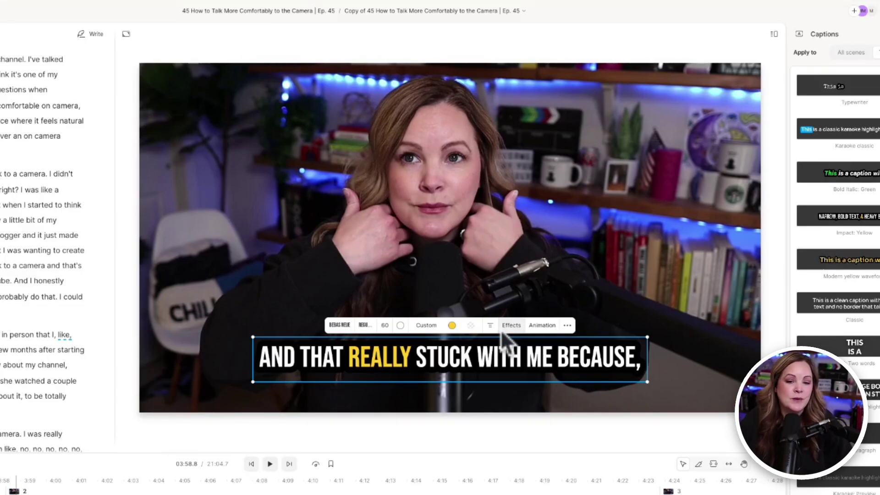
pyautogui.click(302, 374)
pyautogui.click(317, 364)
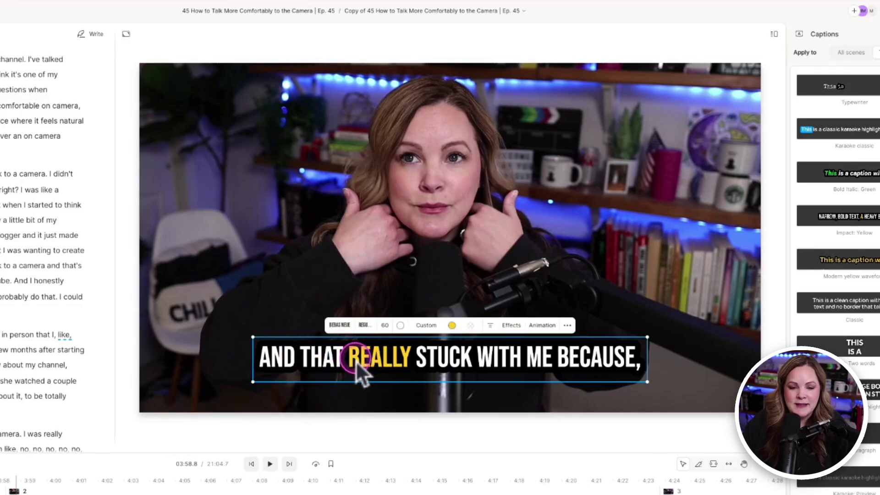
# Step: Try Kalice and its style variants as the caption font, then switch to Open Sans
pyautogui.click(339, 327)
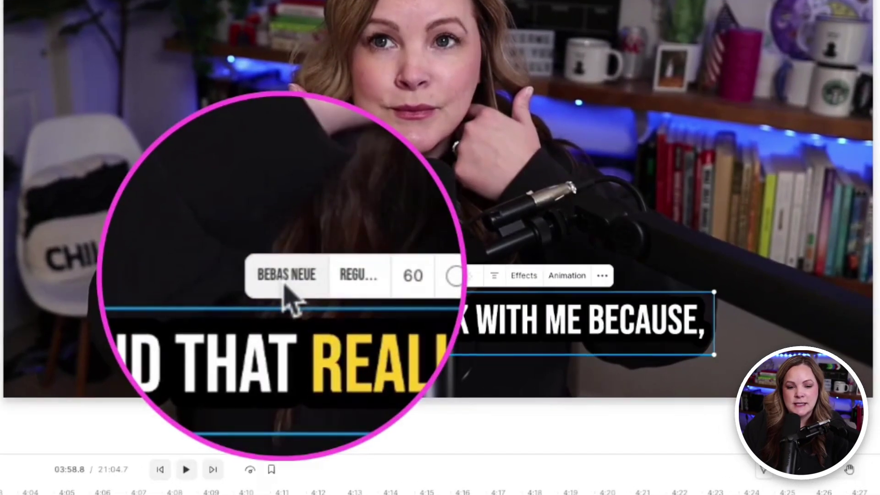
pyautogui.click(285, 285)
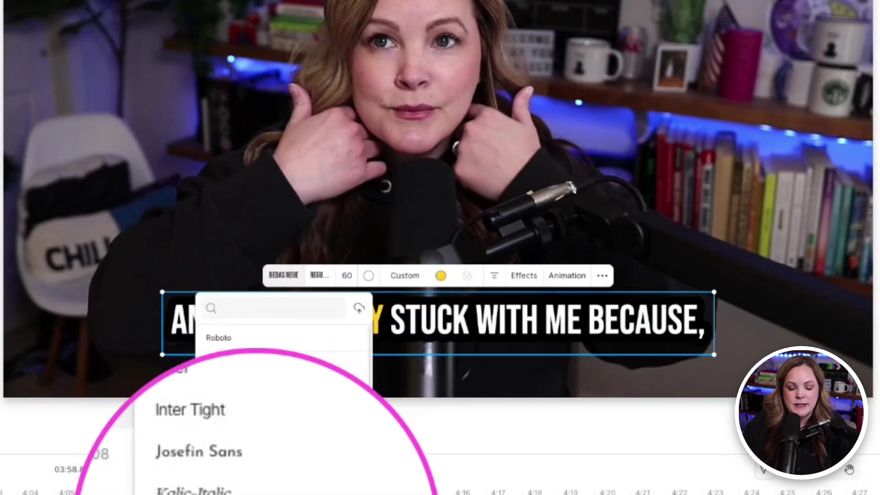
pyautogui.click(229, 440)
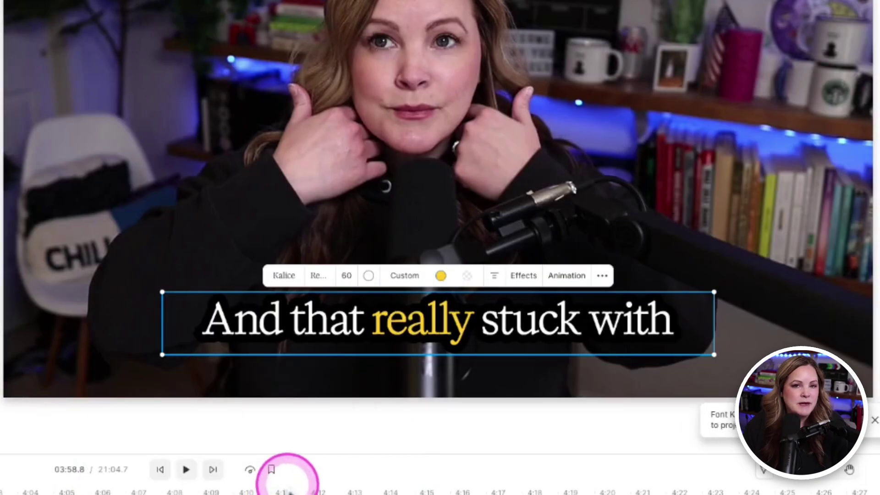
pyautogui.click(283, 275)
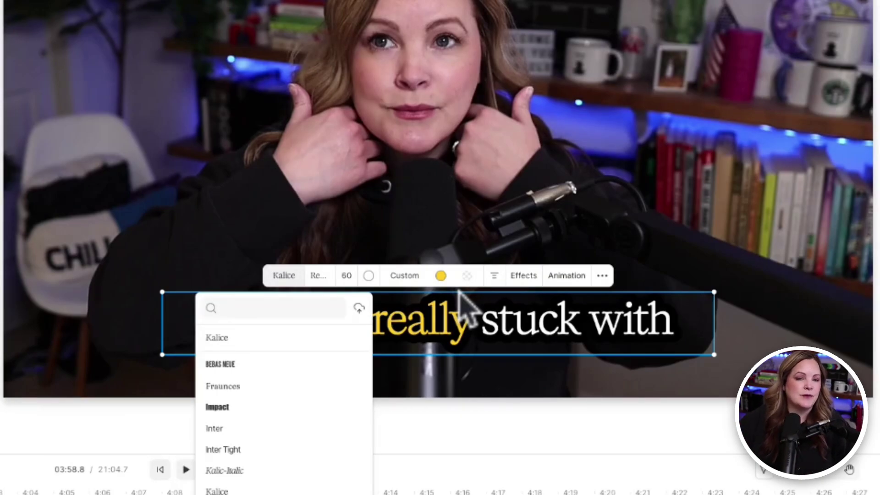
pyautogui.click(359, 309)
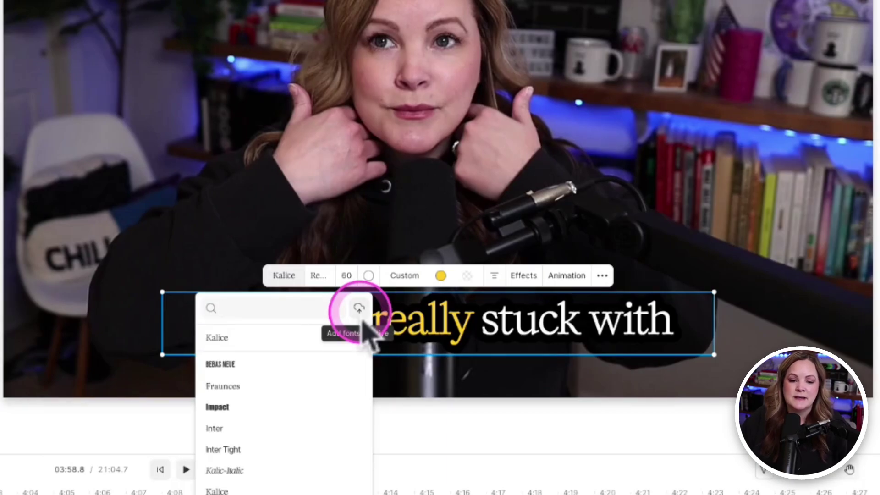
pyautogui.click(318, 275)
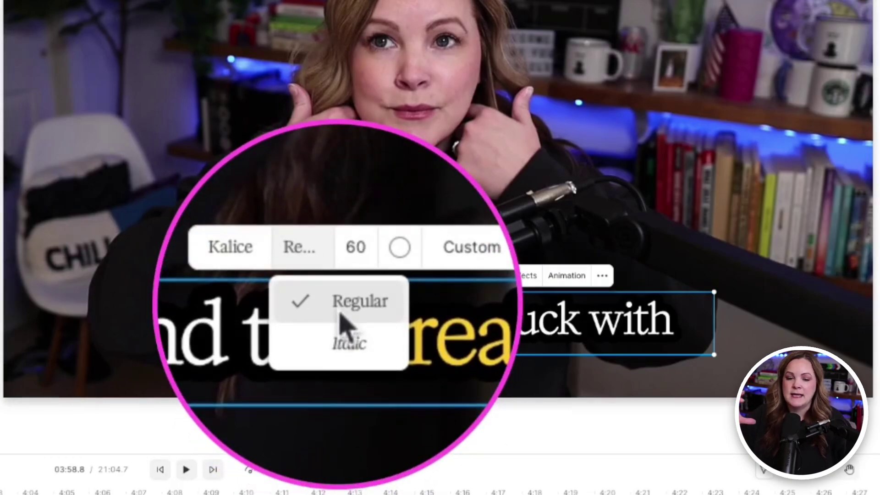
pyautogui.click(284, 284)
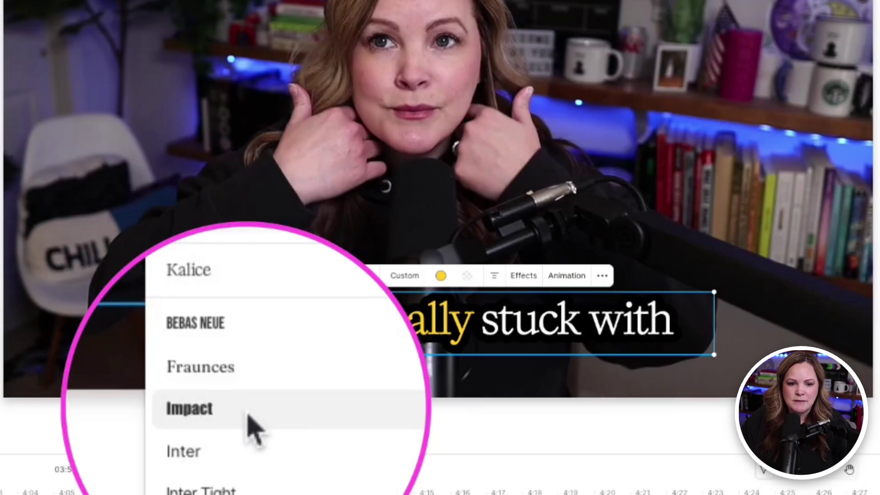
pyautogui.scroll(-6, 252, 428)
pyautogui.click(251, 426)
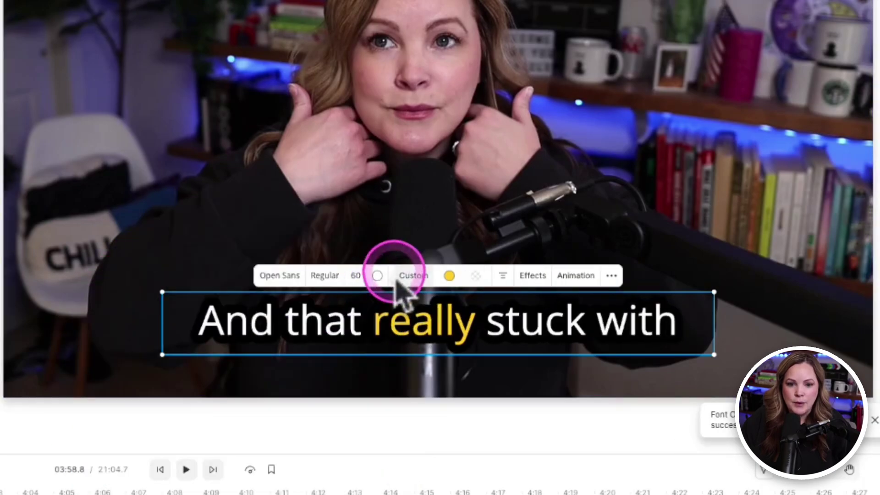
# Step: Set the Open Sans caption weight to Extra Bold
pyautogui.click(339, 286)
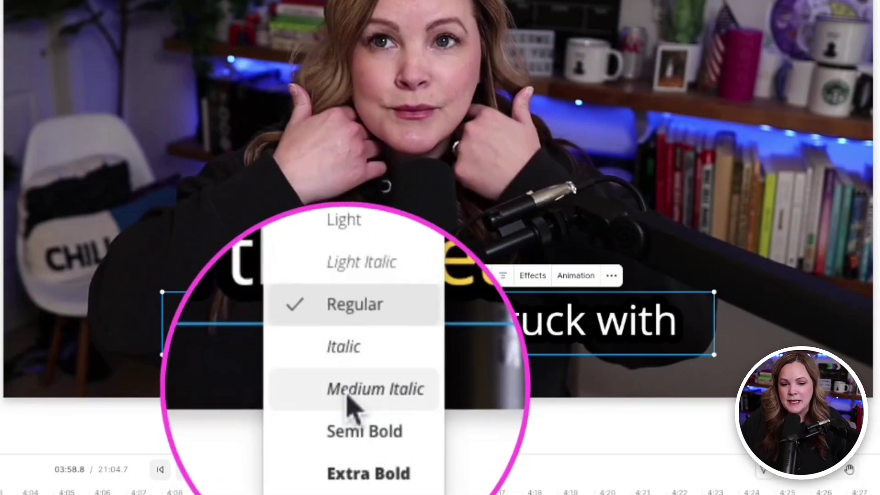
pyautogui.click(351, 436)
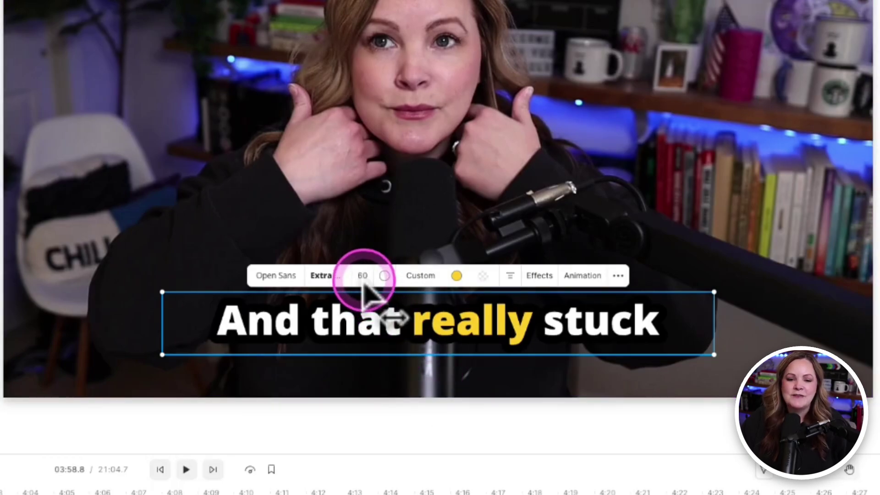
pyautogui.scroll(-15, 367, 287)
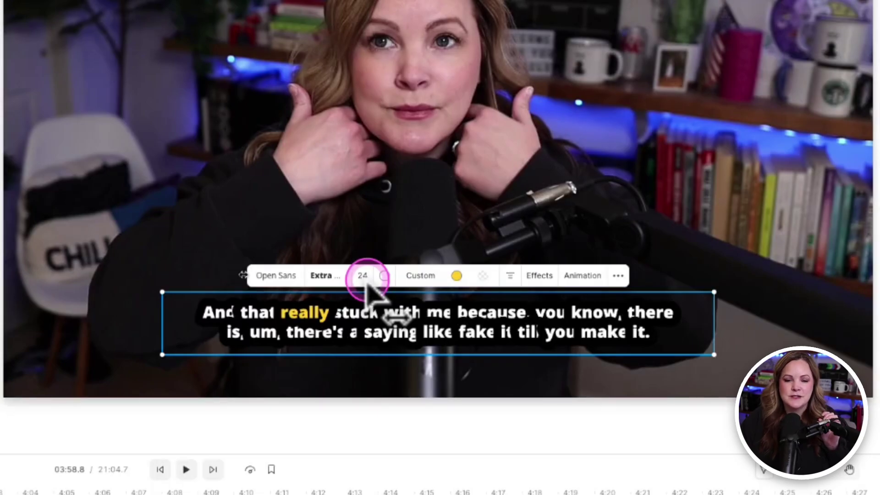
pyautogui.scroll(5, 366, 287)
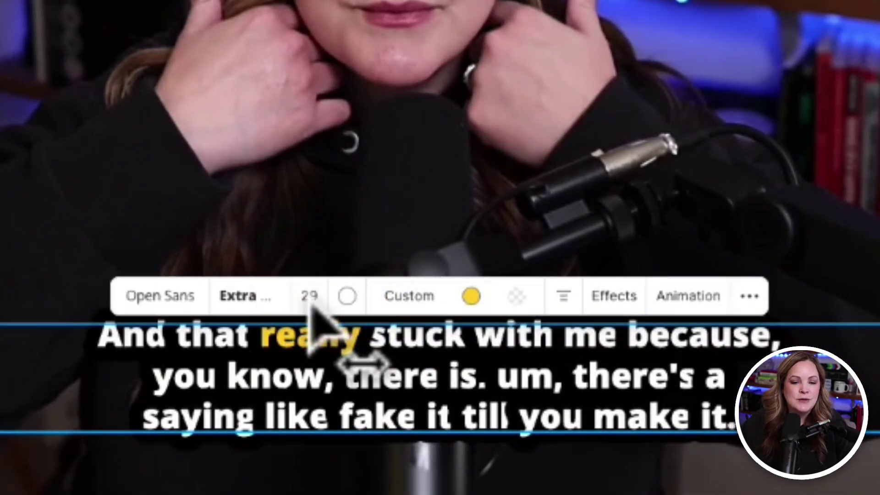
# Step: Set the caption font size to 42, then fine-tune it down to 27
pyautogui.click(310, 303)
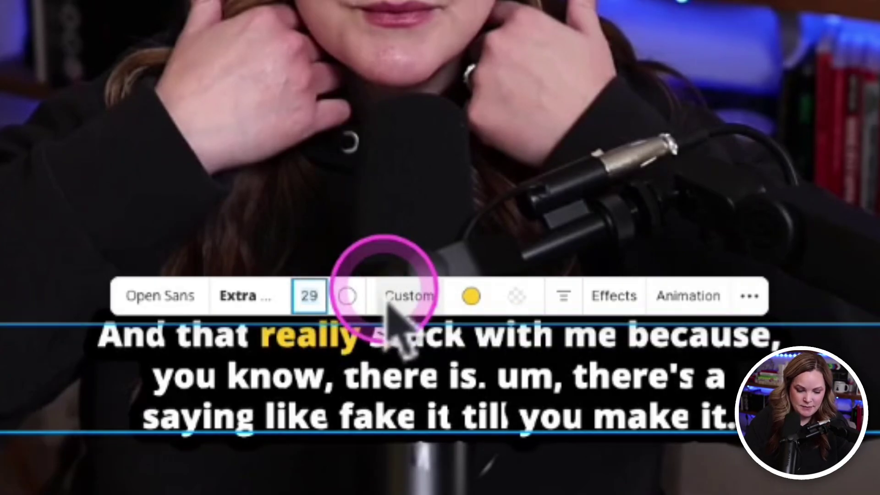
pyautogui.write('42')
pyautogui.press('Return')
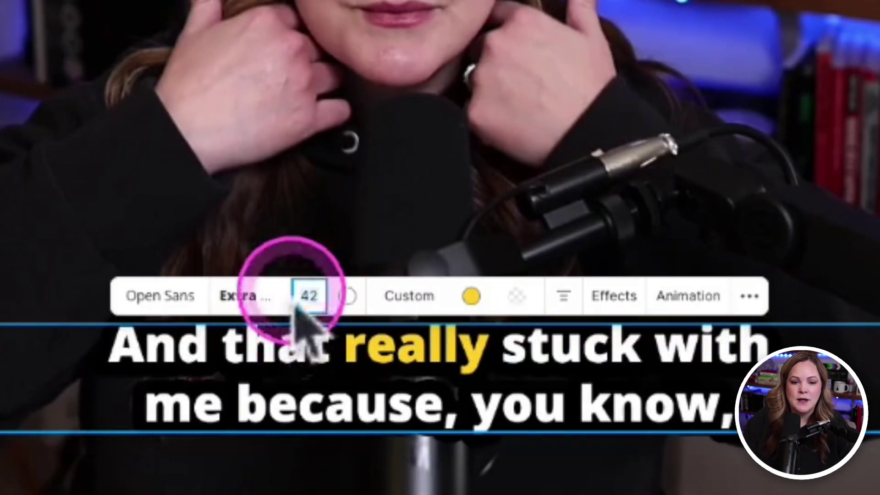
pyautogui.click(303, 254)
pyautogui.click(293, 353)
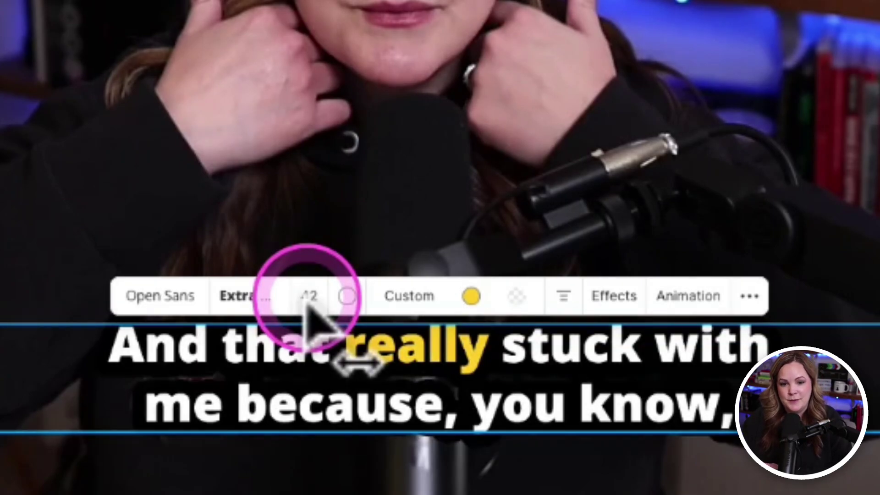
pyautogui.moveTo(307, 304)
pyautogui.mouseDown()
pyautogui.moveTo(281, 298)
pyautogui.moveTo(294, 302)
pyautogui.mouseUp()
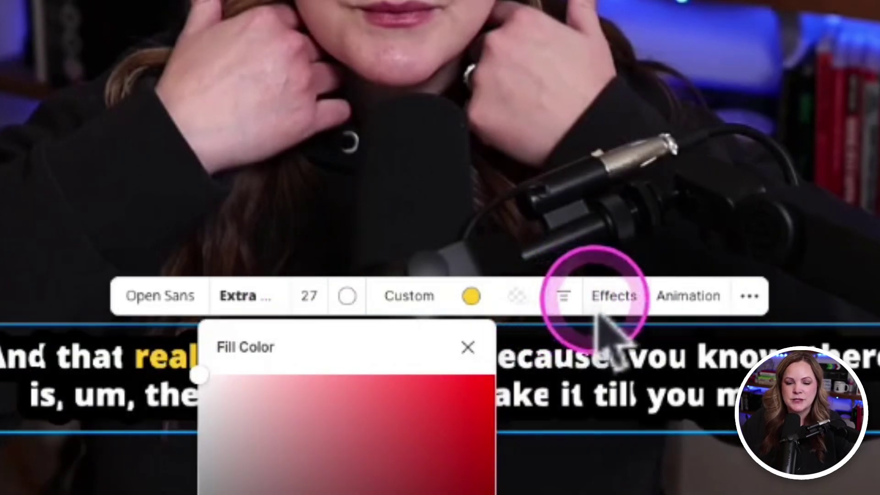
pyautogui.click(600, 330)
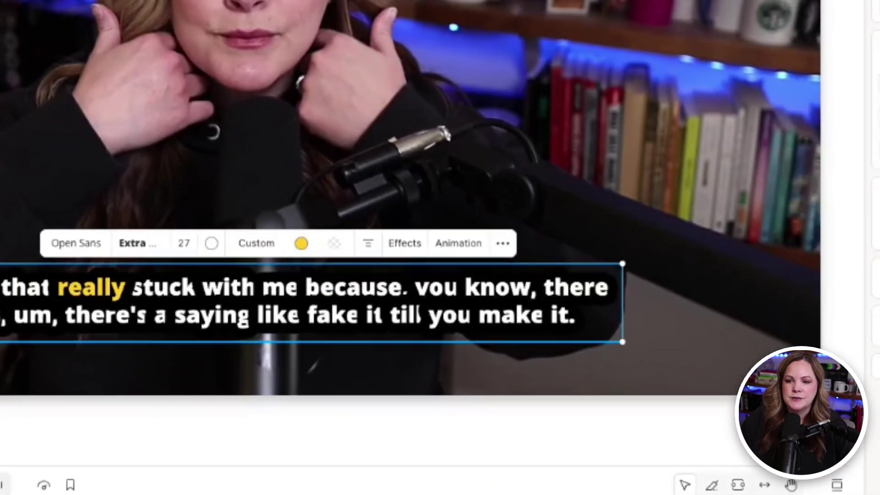
# Step: Open the Style settings listing the white fill, size-25 black border and yellow active word
pyautogui.click(562, 167)
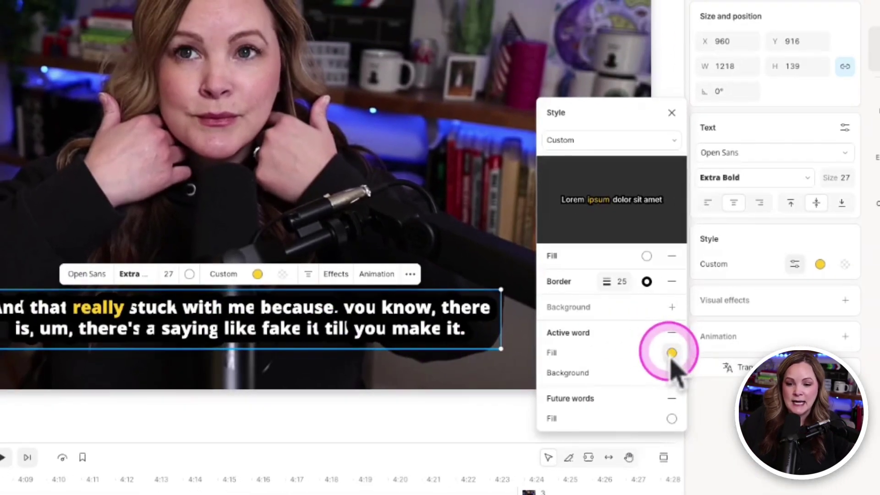
# Step: Change the active word fill from yellow to purple (9933ff) in the Style panel
pyautogui.click(847, 347)
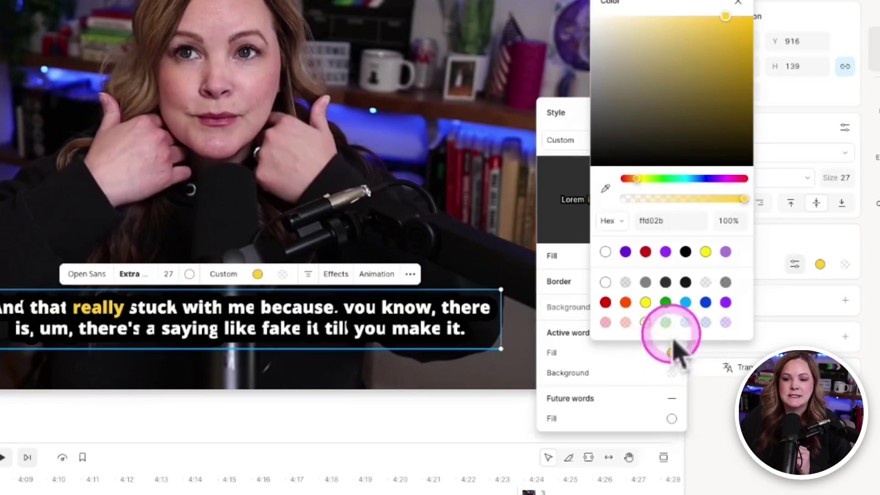
pyautogui.click(665, 255)
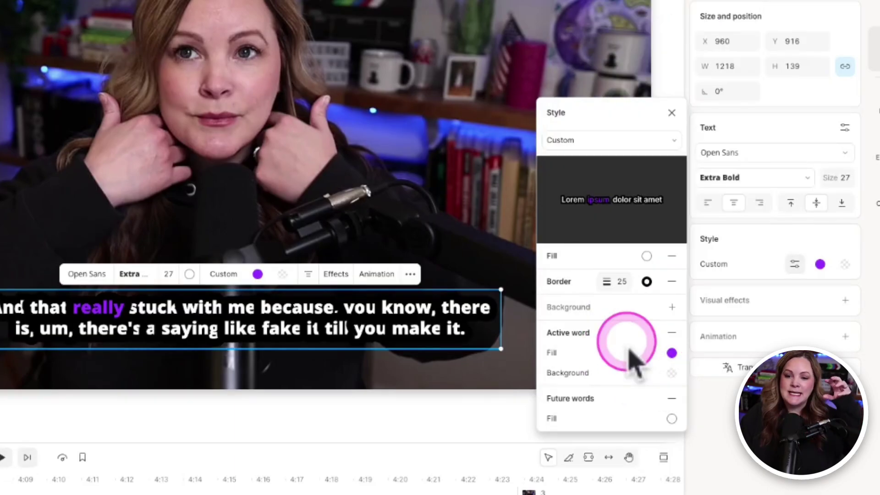
pyautogui.click(632, 357)
pyautogui.click(659, 355)
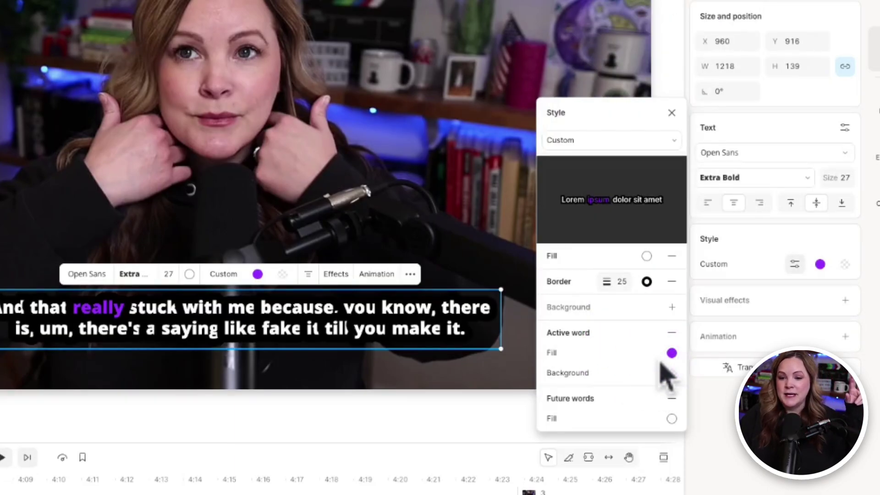
pyautogui.click(642, 405)
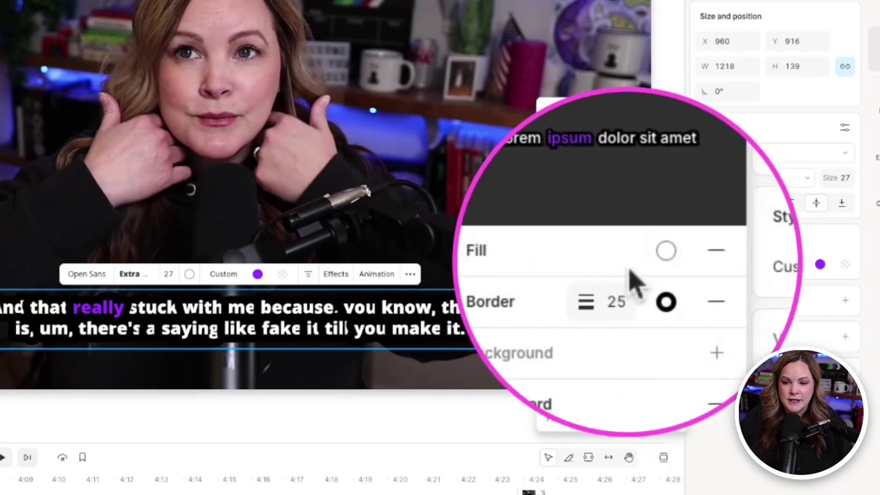
pyautogui.click(646, 256)
# Step: Set the caption text fill to dark grey (343434) so spoken words turn dark
pyautogui.click(646, 255)
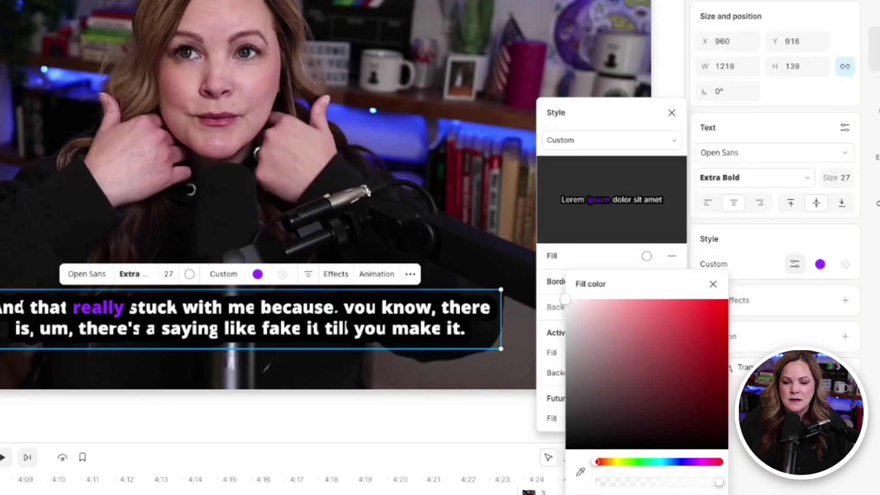
pyautogui.click(565, 419)
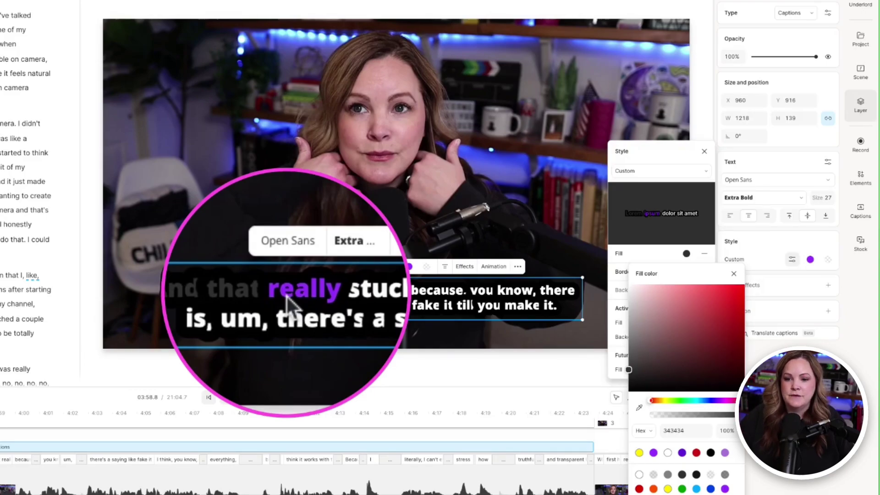
pyautogui.click(659, 302)
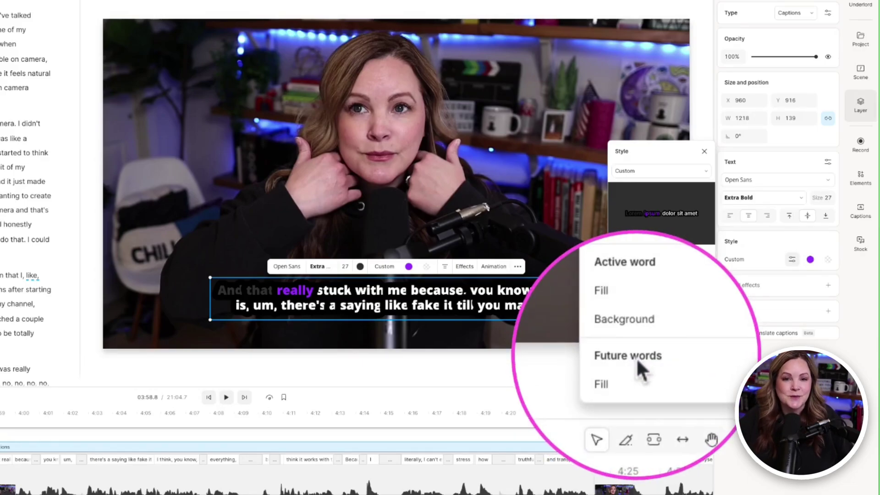
pyautogui.click(704, 370)
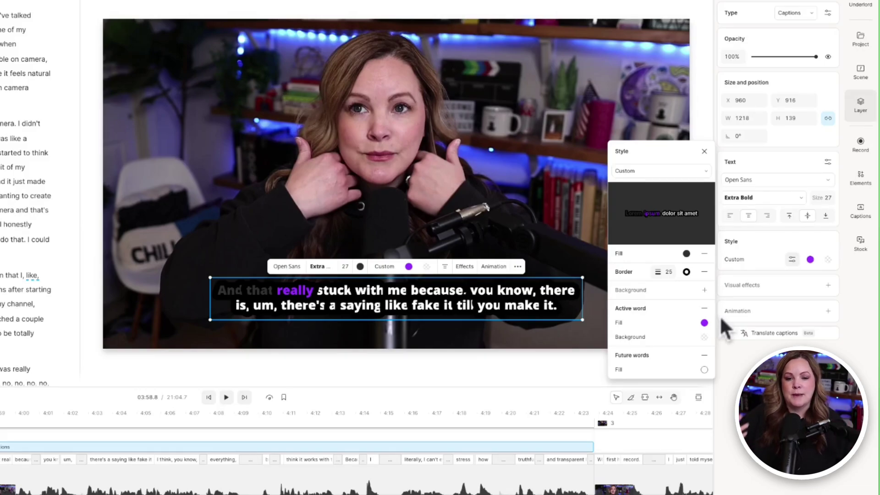
pyautogui.click(800, 257)
pyautogui.click(791, 259)
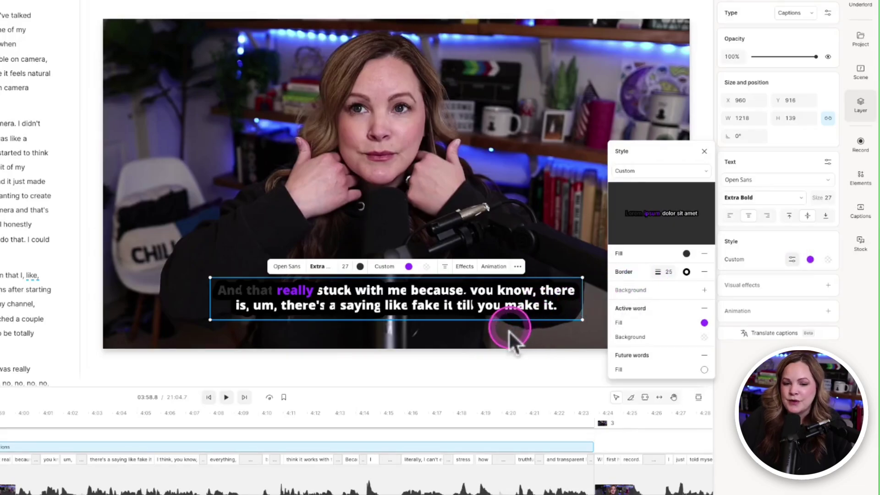
# Step: Try white, yellow and light blue as the caption outline colour
pyautogui.click(686, 272)
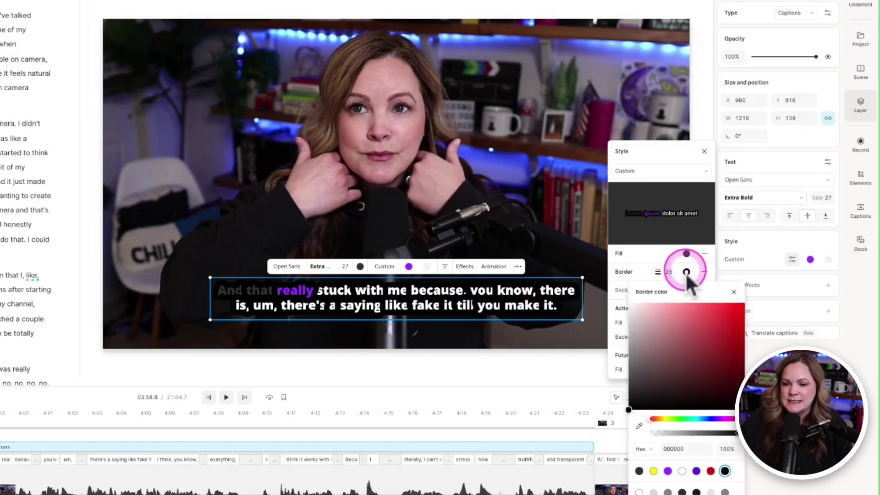
pyautogui.click(681, 471)
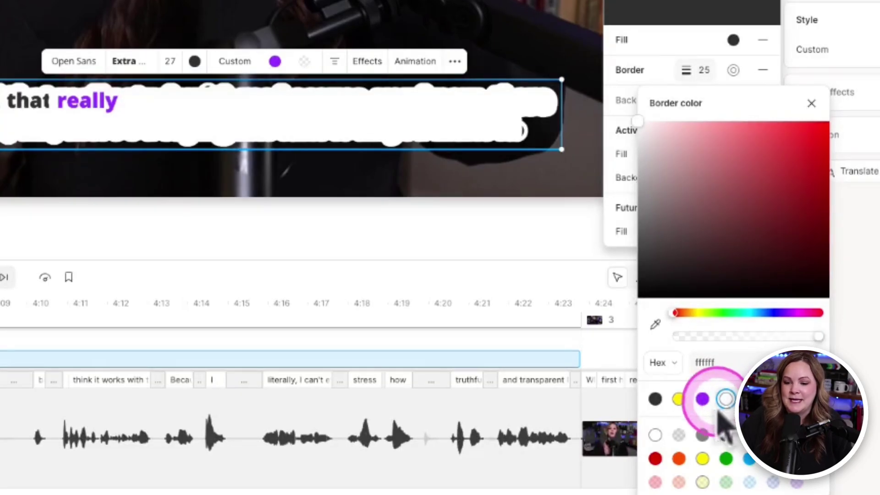
pyautogui.click(680, 400)
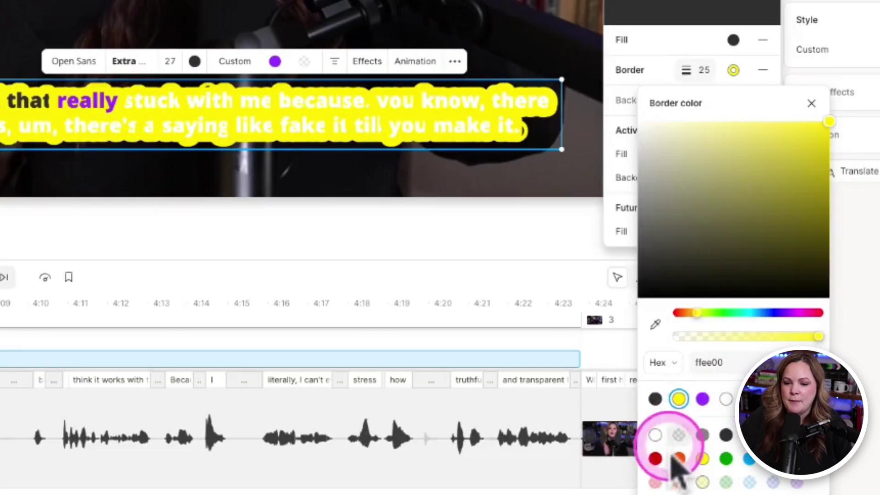
pyautogui.click(750, 458)
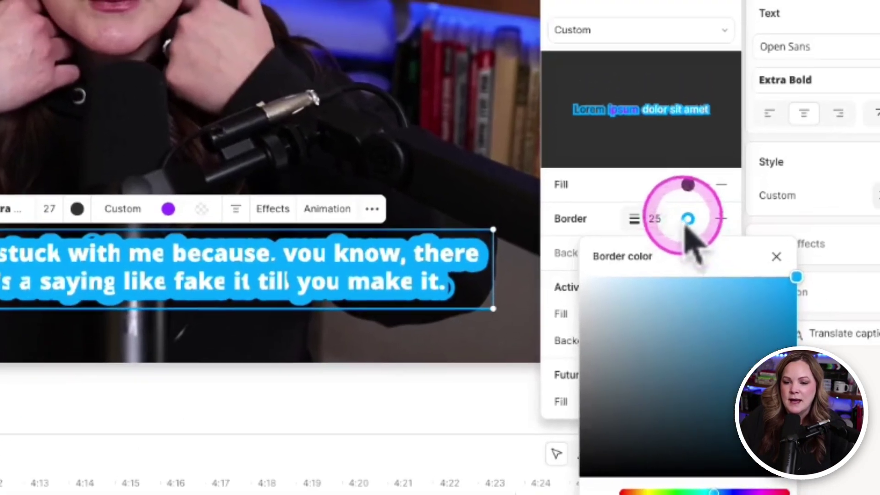
pyautogui.click(733, 69)
# Step: Thin the caption outline to size 5 and make it black
pyautogui.click(643, 224)
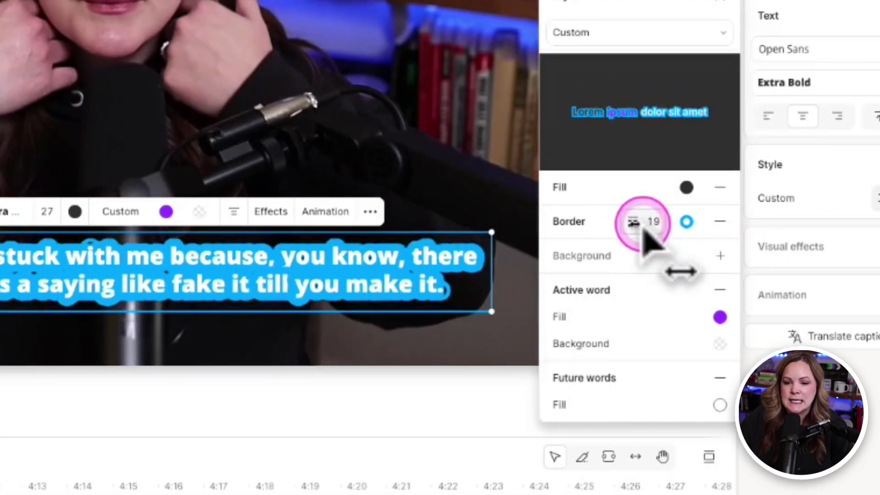
pyautogui.moveTo(643, 230); pyautogui.dragTo(662, 221)
pyautogui.click(686, 222)
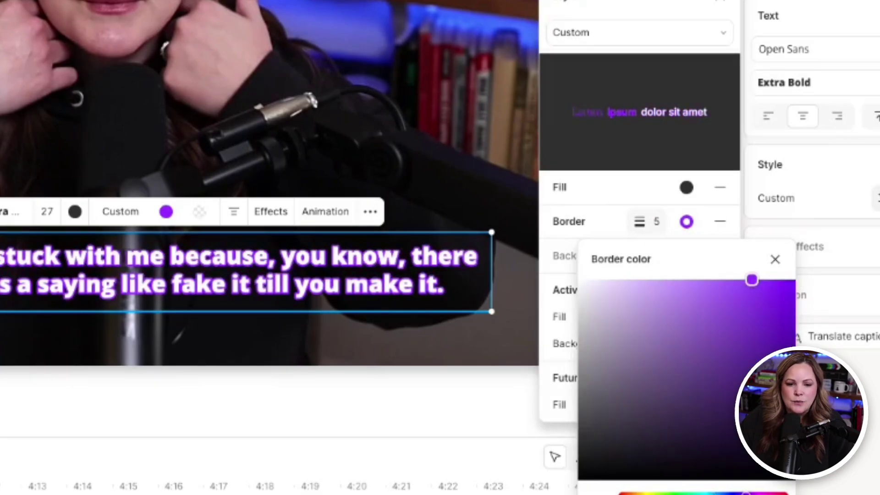
pyautogui.click(766, 310)
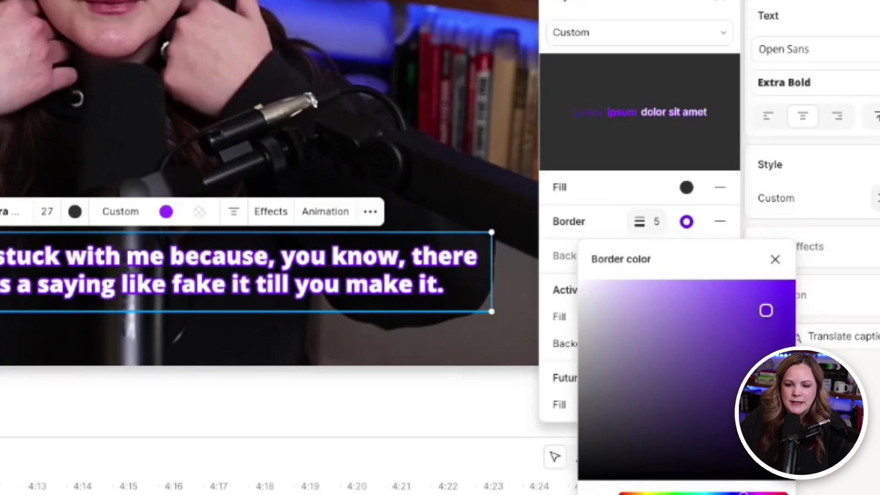
pyautogui.moveTo(765, 310); pyautogui.dragTo(577, 458)
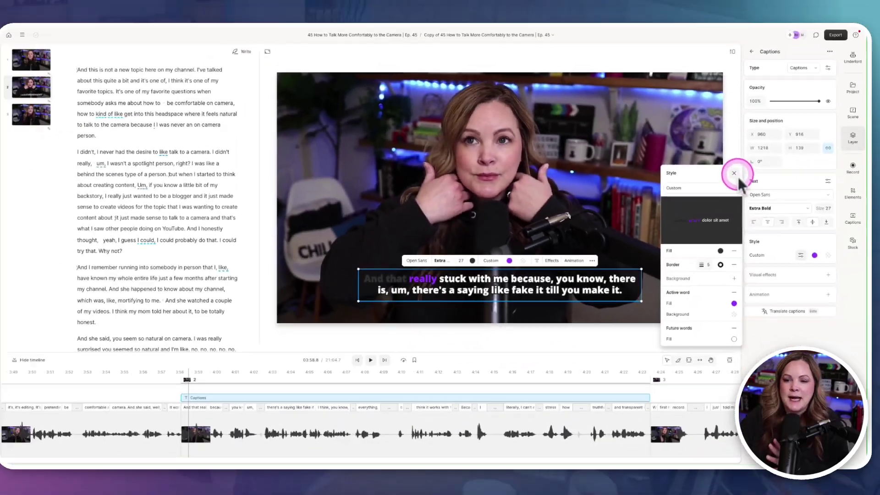
pyautogui.click(723, 3)
# Step: Insert scene breaks before 'The kids were at the sitter' and before 'talking to the camera'
pyautogui.click(671, 399)
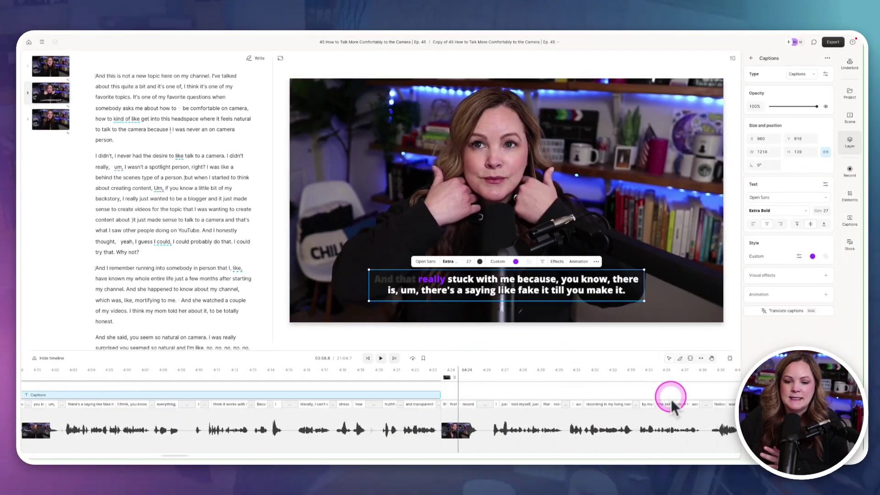
pyautogui.click(583, 397)
pyautogui.click(575, 397)
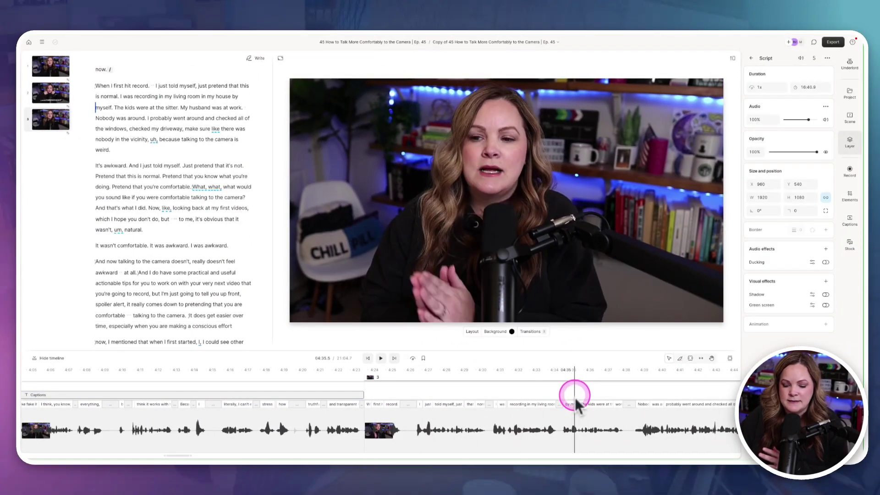
pyautogui.press('/')
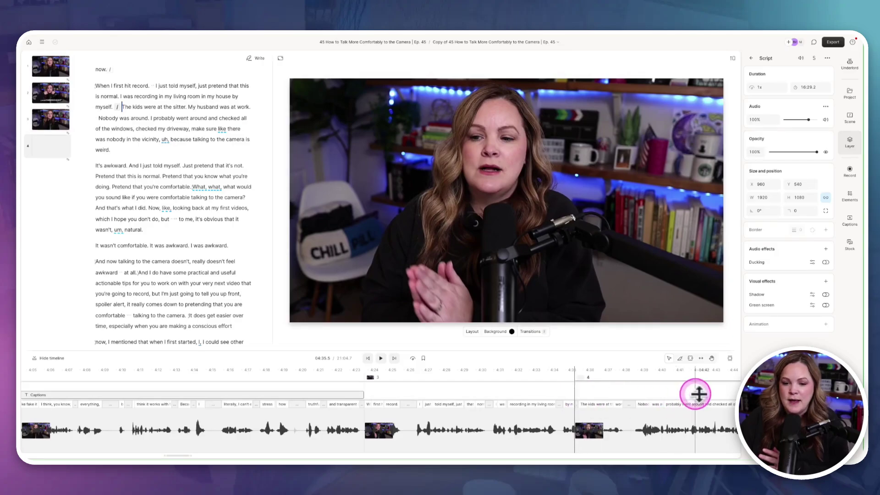
pyautogui.hscroll(5, 707, 396)
pyautogui.click(562, 395)
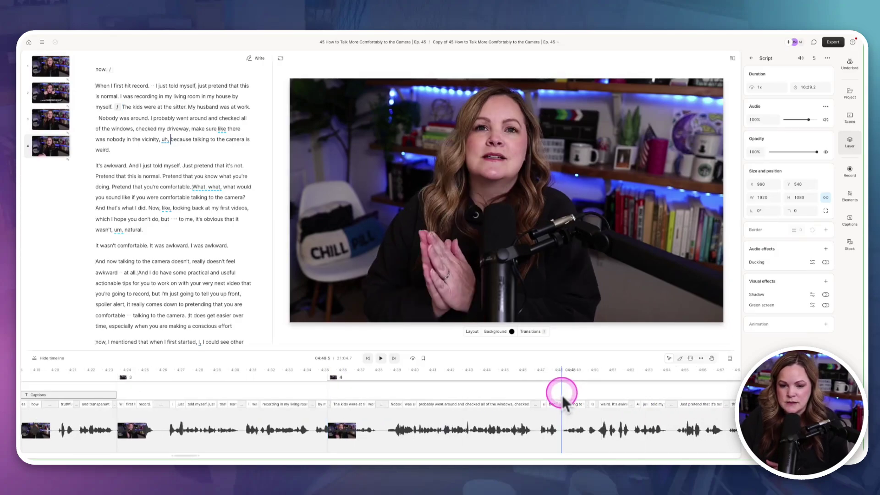
pyautogui.press('/')
# Step: Preview the Impact: Yellow caption preset, undo it, and review captions around 04:15–04:19
pyautogui.click(455, 391)
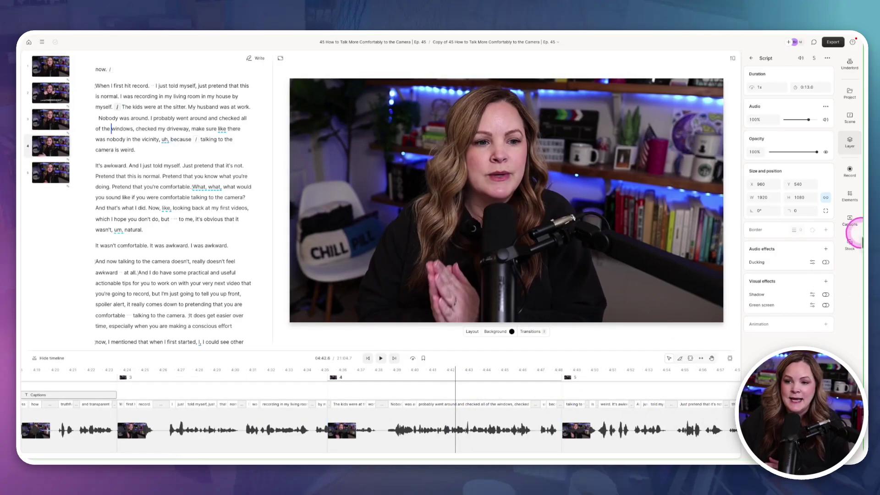
pyautogui.click(849, 221)
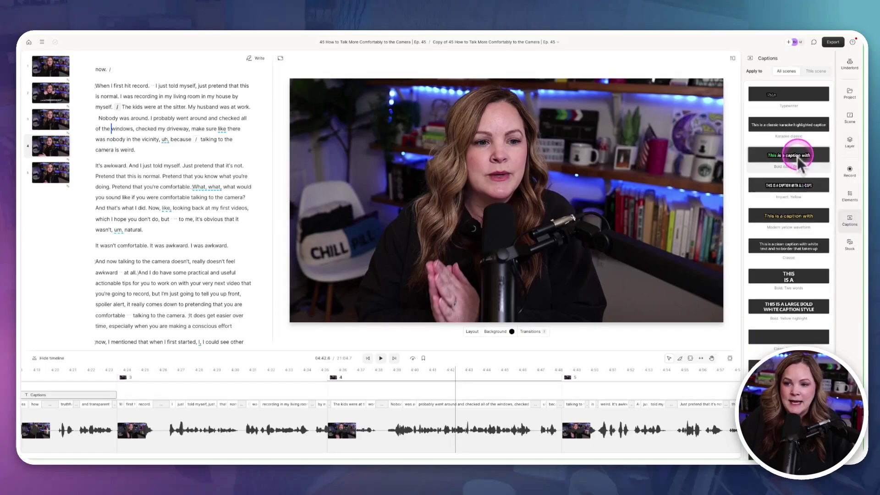
pyautogui.click(788, 187)
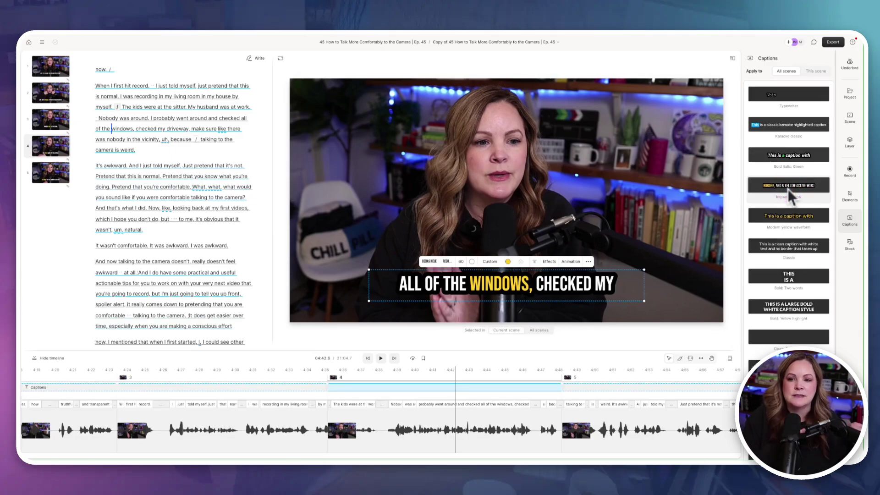
pyautogui.hotkey('ctrl', 'z')
pyautogui.click(805, 49)
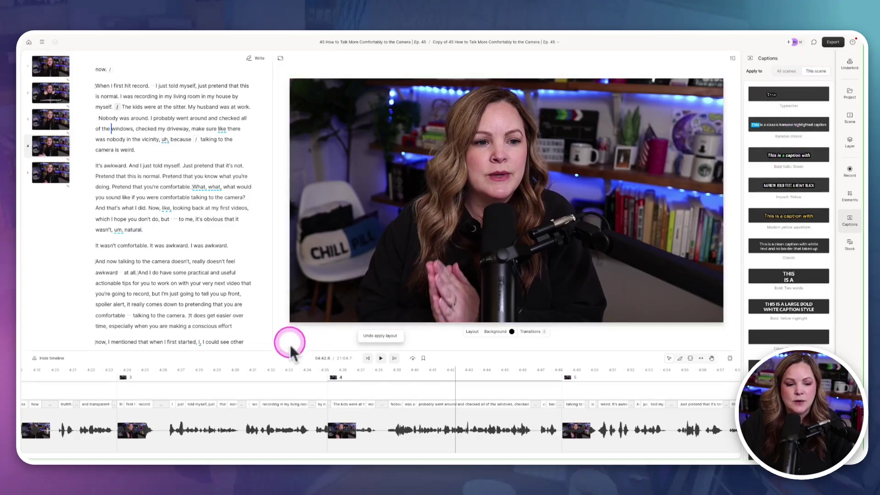
pyautogui.hscroll(-5, 227, 387)
pyautogui.click(282, 392)
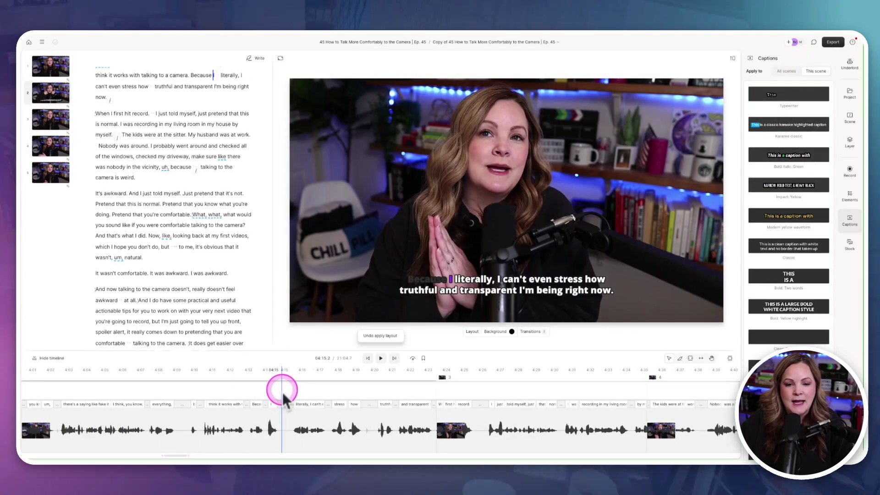
pyautogui.moveTo(282, 392); pyautogui.dragTo(357, 395)
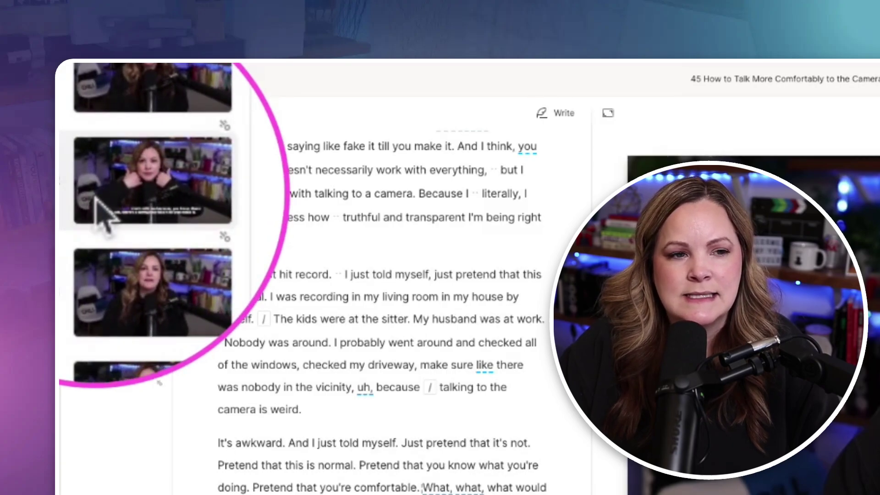
# Step: Save scene 2 as a layout named 'Purple Active Word' in the VBA Podcast Template pack
pyautogui.rightClick(127, 192)
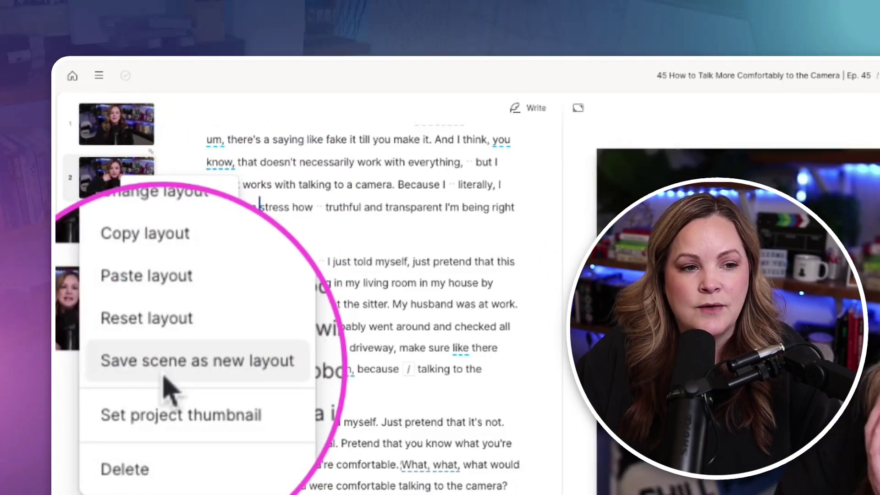
pyautogui.click(173, 395)
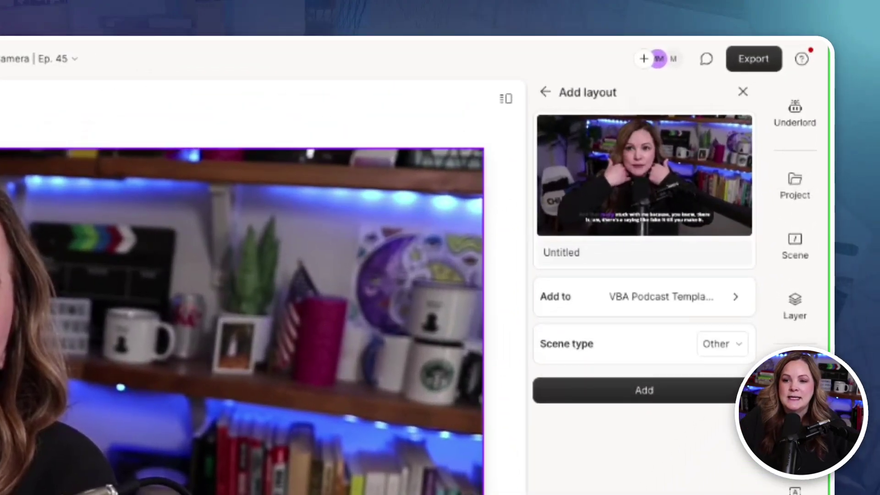
pyautogui.click(642, 180)
pyautogui.click(647, 460)
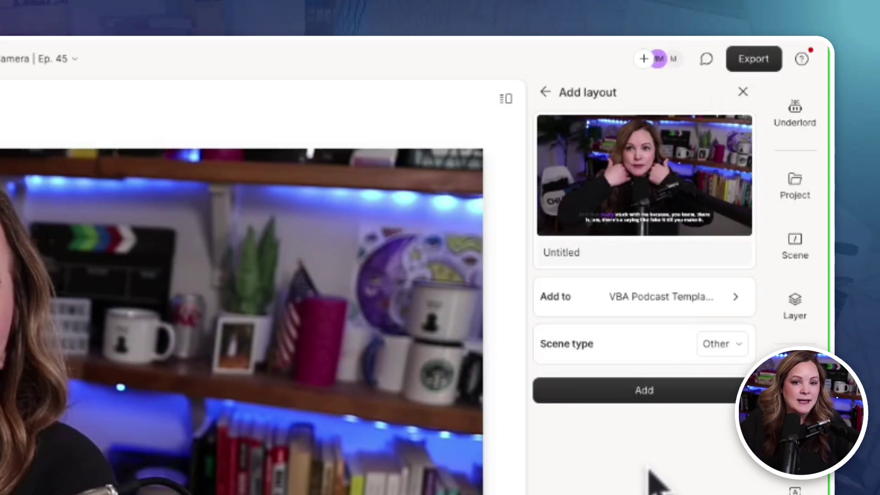
pyautogui.click(644, 396)
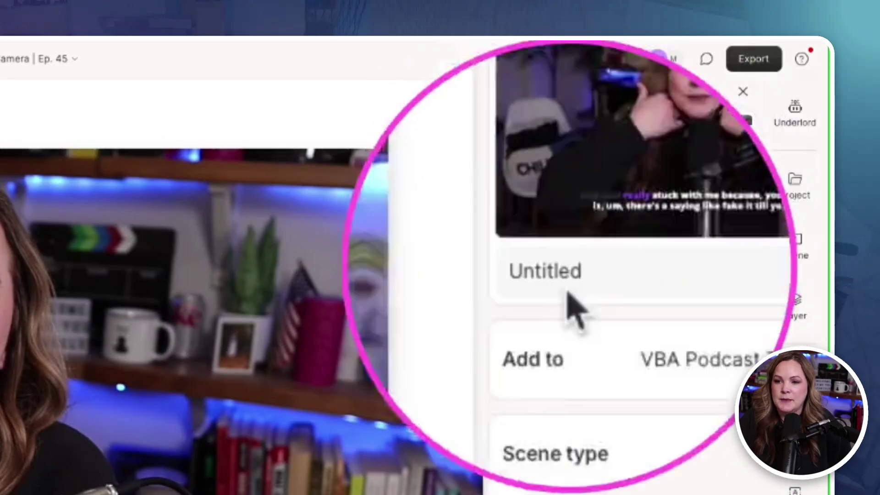
pyautogui.click(558, 254)
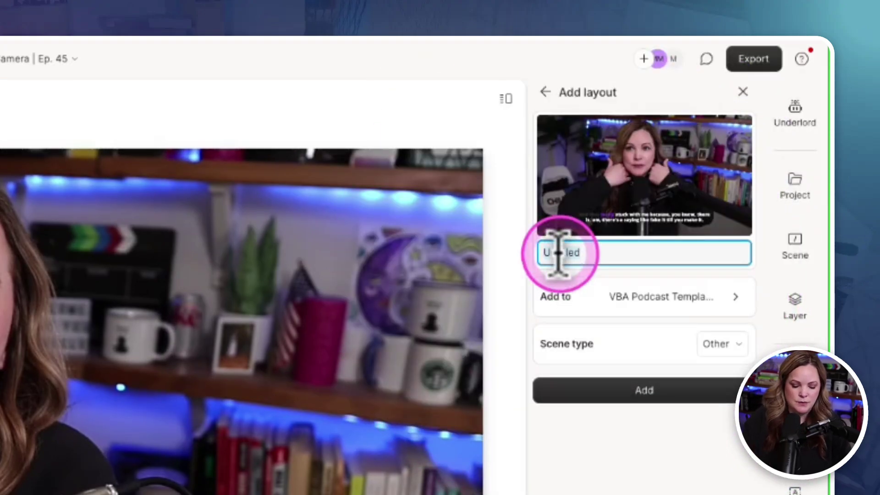
pyautogui.write('Purple Acti')
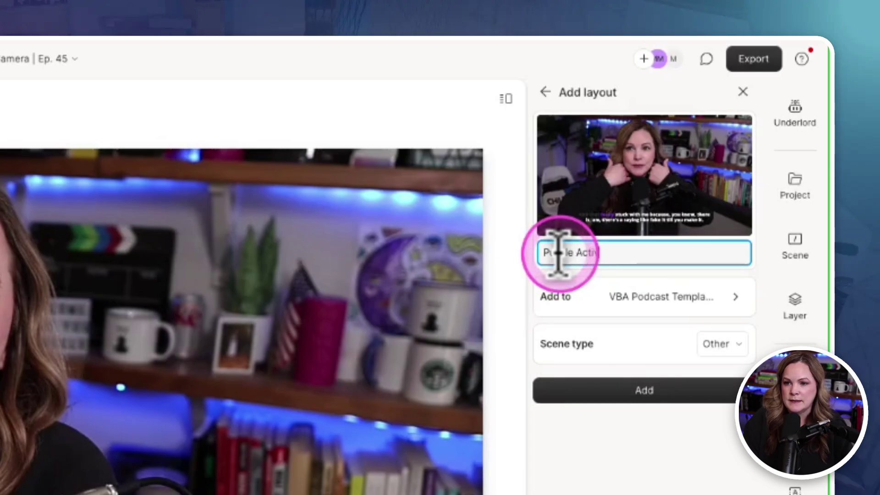
pyautogui.write('ve Word')
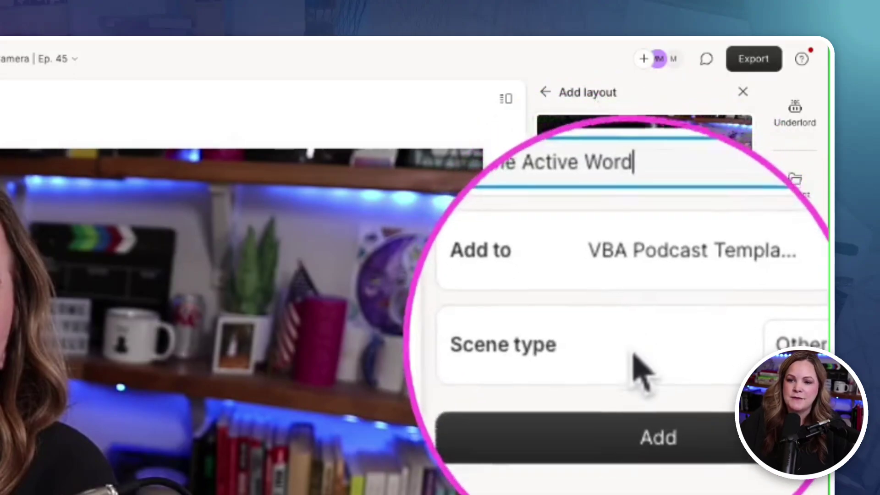
pyautogui.click(645, 393)
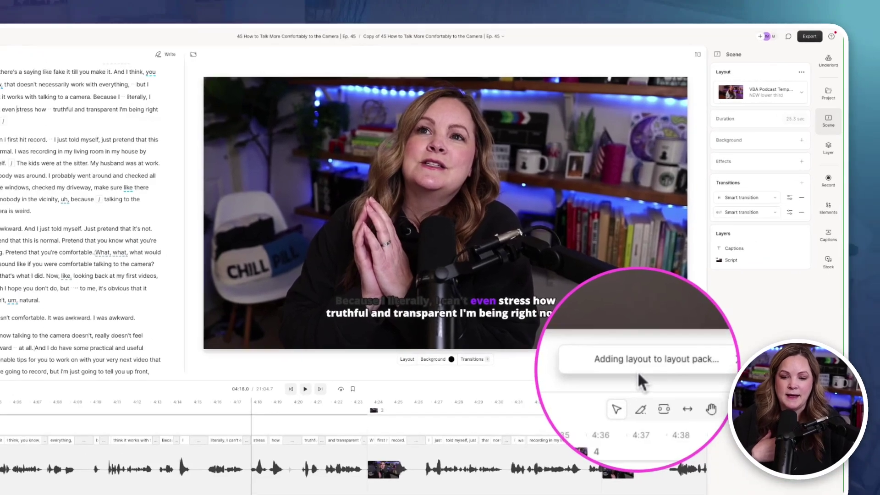
pyautogui.click(818, 121)
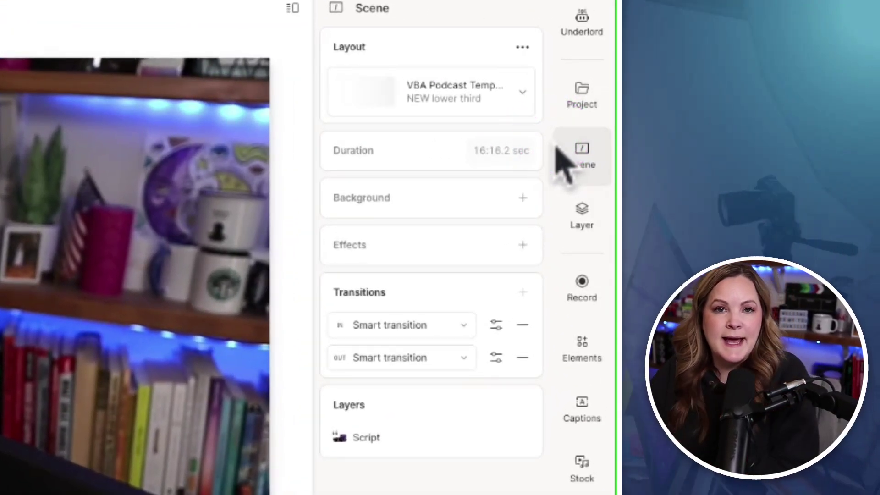
# Step: Apply the Purple Active Word layout from the VBA Podcast Template pack to this scene
pyautogui.click(586, 407)
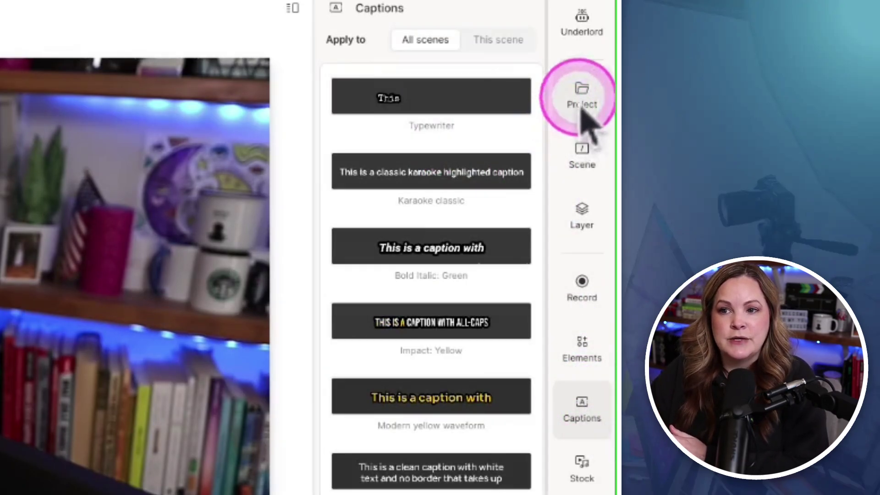
pyautogui.click(586, 158)
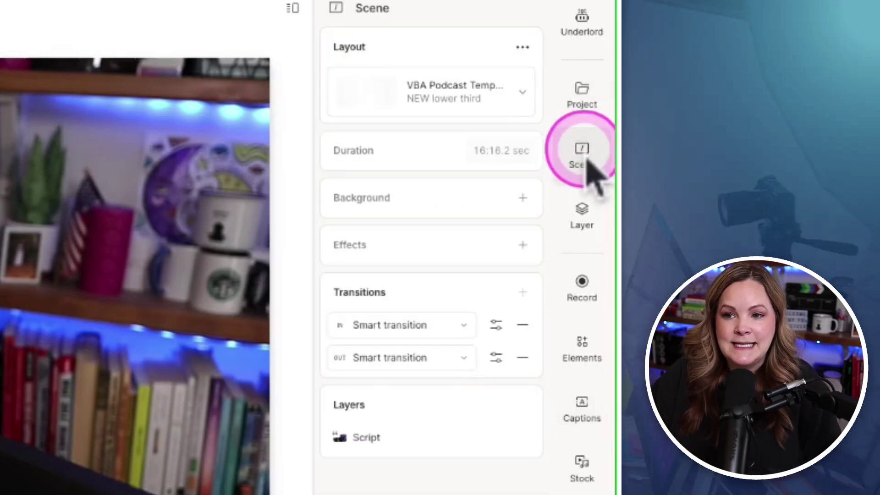
pyautogui.click(523, 91)
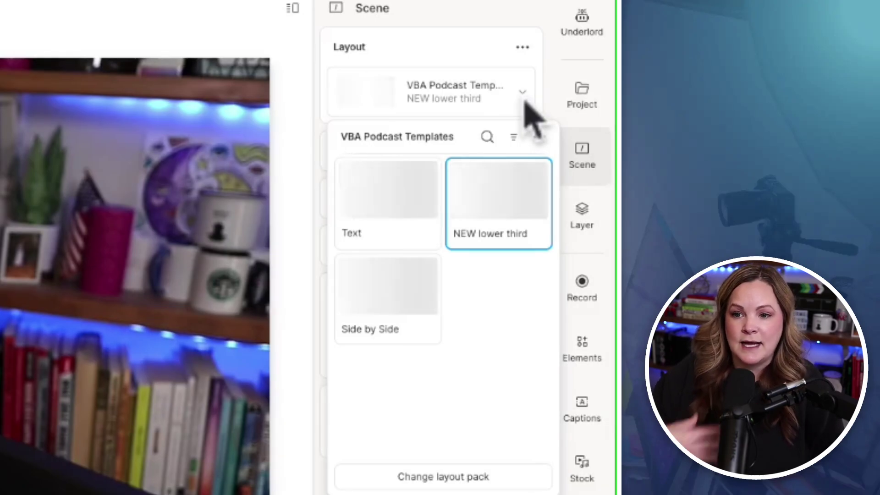
pyautogui.click(386, 200)
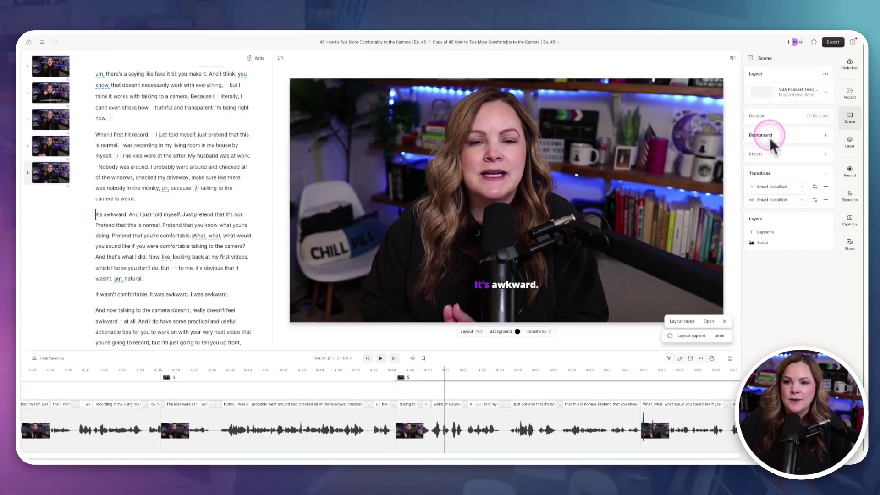
pyautogui.click(499, 332)
pyautogui.click(766, 87)
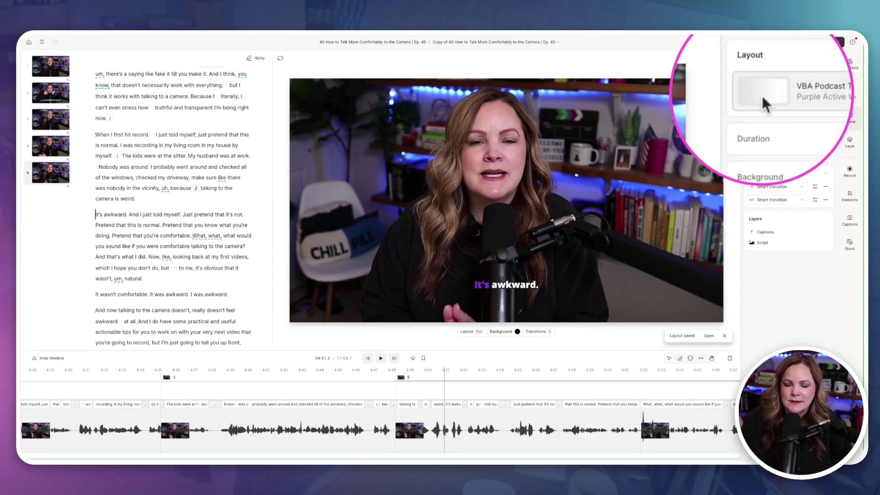
# Step: Scrub between 5:00.9 and 04:52.6 to check the purple-highlighted captions
pyautogui.click(616, 377)
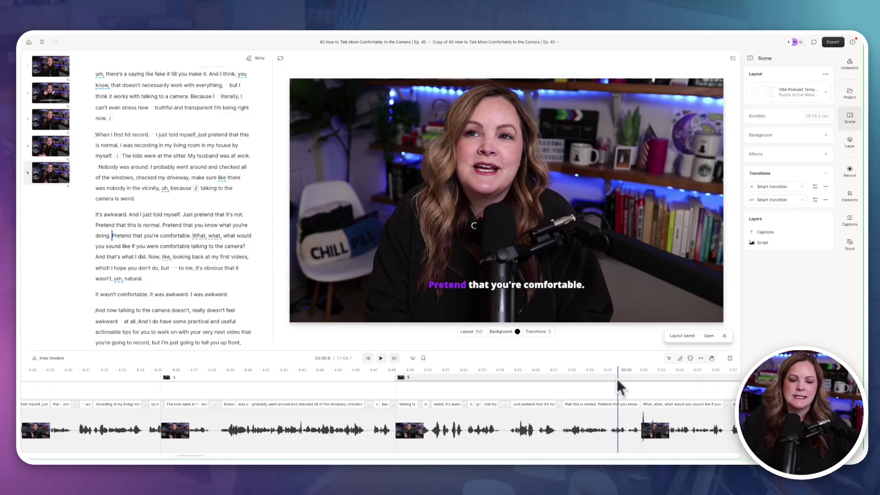
pyautogui.moveTo(426, 371); pyautogui.dragTo(510, 372)
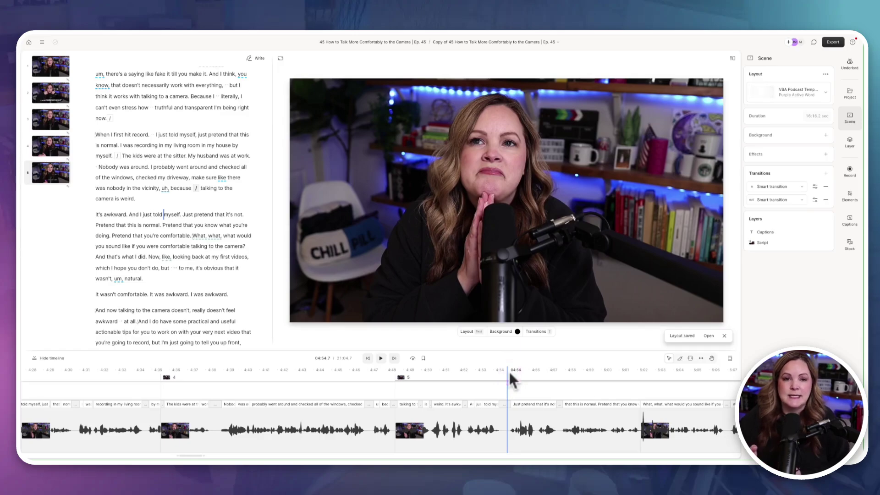
pyautogui.scroll(-3, 509, 372)
pyautogui.moveTo(500, 373); pyautogui.dragTo(512, 375)
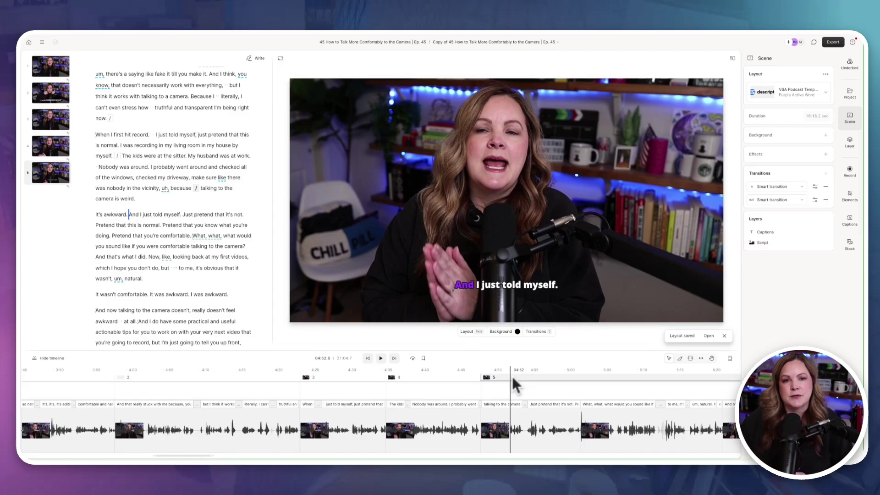
# Step: Show the caption style presets, then the Elements panel with text and shape elements
pyautogui.click(849, 220)
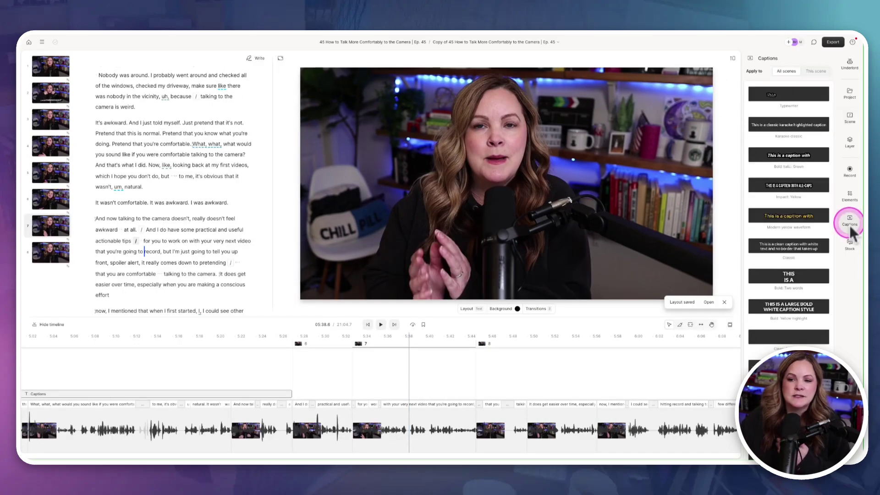
pyautogui.scroll(-1, 783, 288)
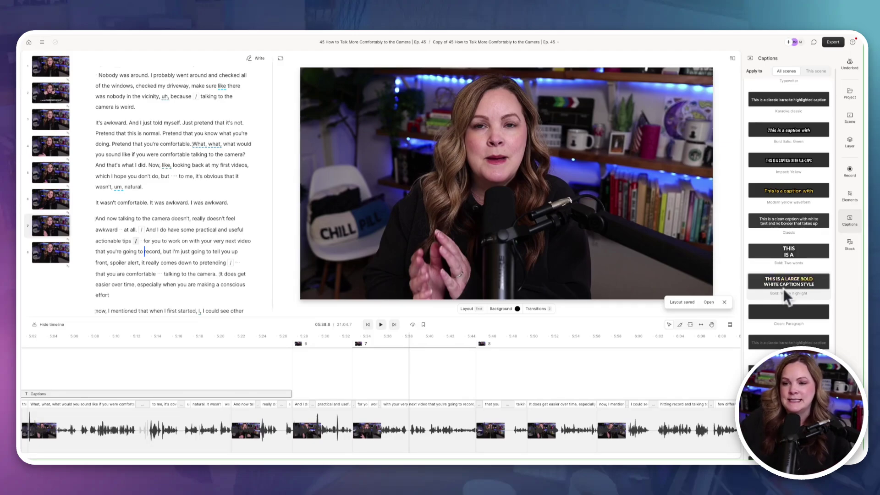
pyautogui.click(848, 197)
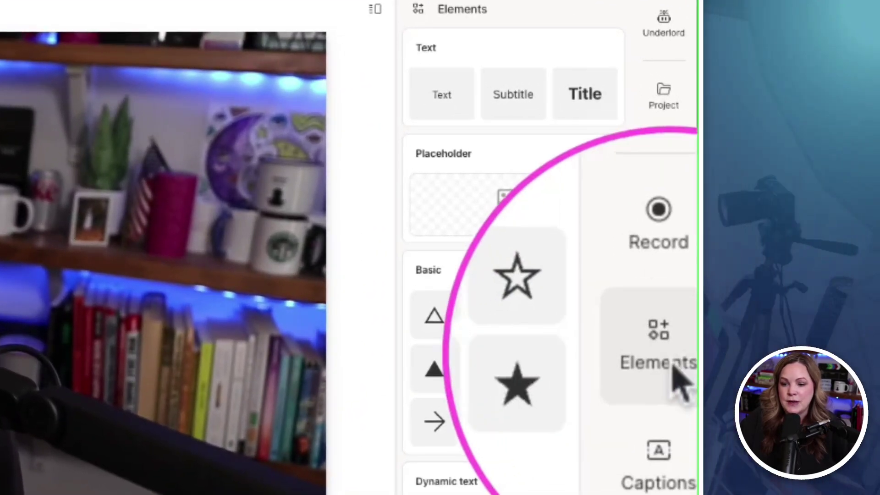
# Step: Add a text layer and change its Type from Freeform to Captions
pyautogui.click(589, 101)
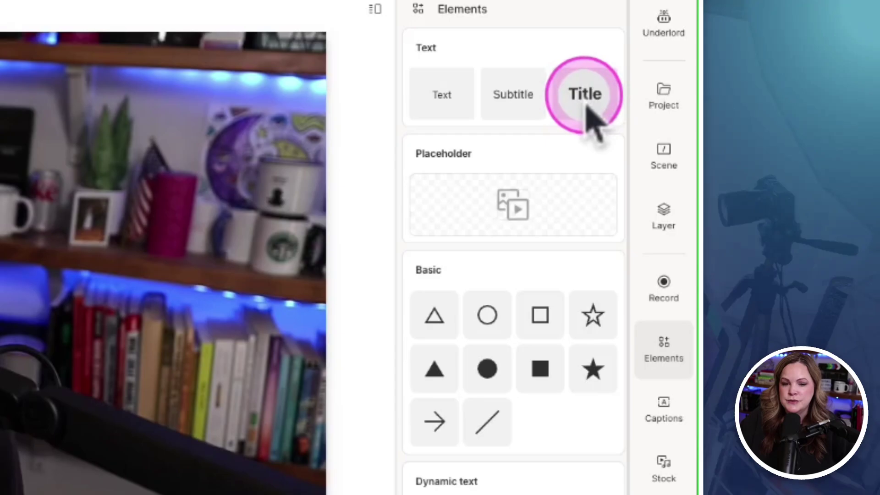
pyautogui.click(447, 113)
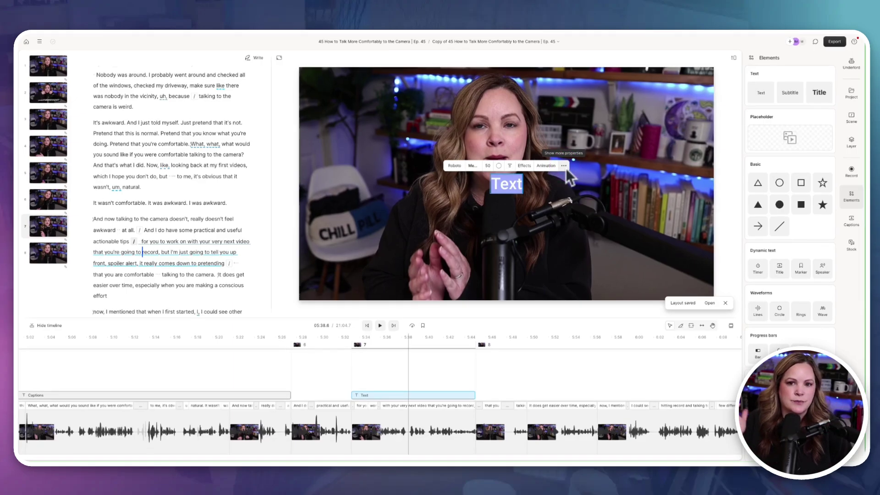
pyautogui.click(564, 169)
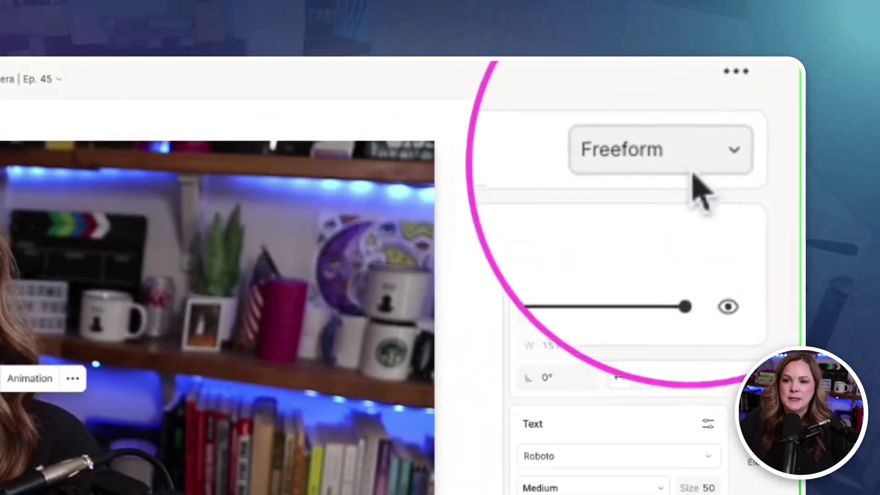
pyautogui.click(710, 163)
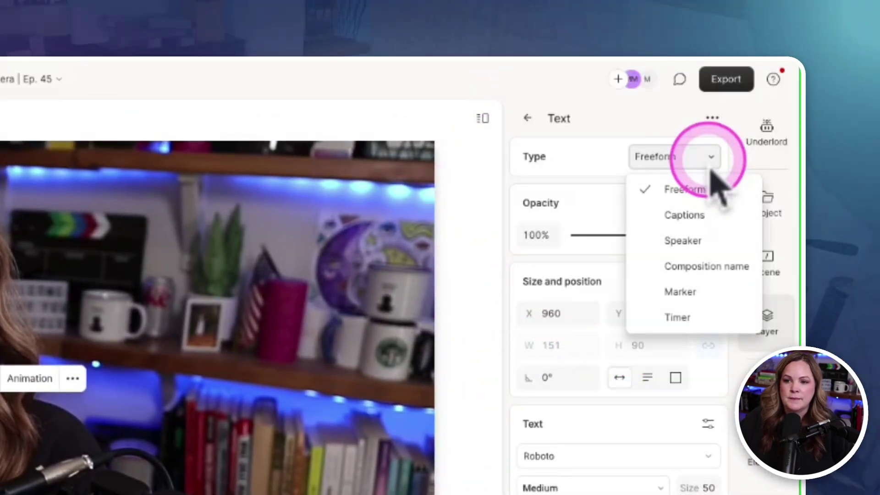
pyautogui.click(696, 227)
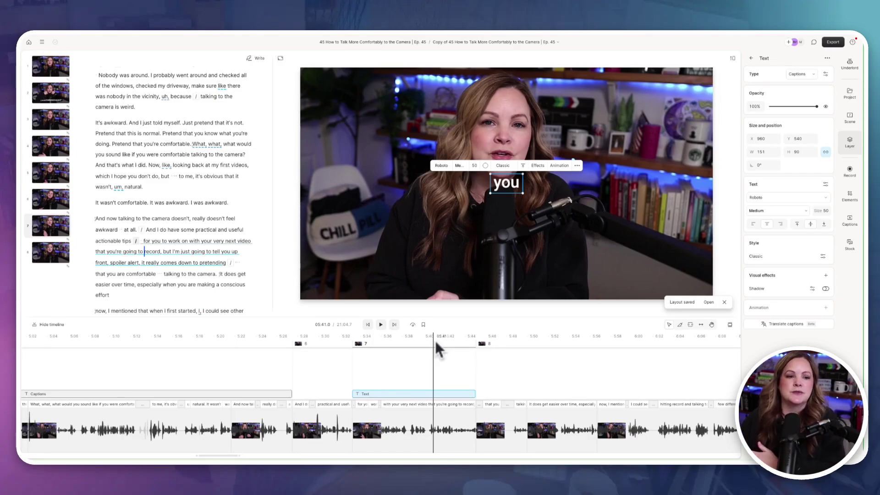
pyautogui.moveTo(434, 339); pyautogui.dragTo(389, 339)
# Step: Set the captions layer width to 1723 and move it down to Y 979
pyautogui.click(590, 192)
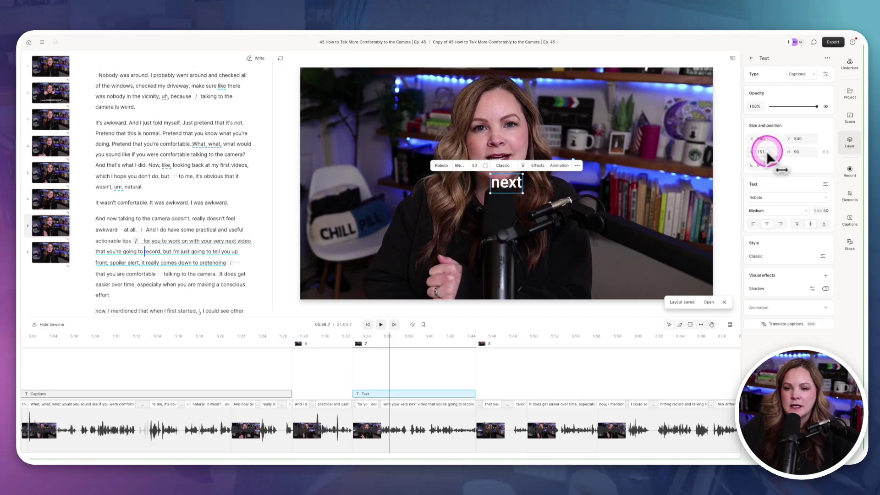
pyautogui.moveTo(768, 152); pyautogui.dragTo(765, 152)
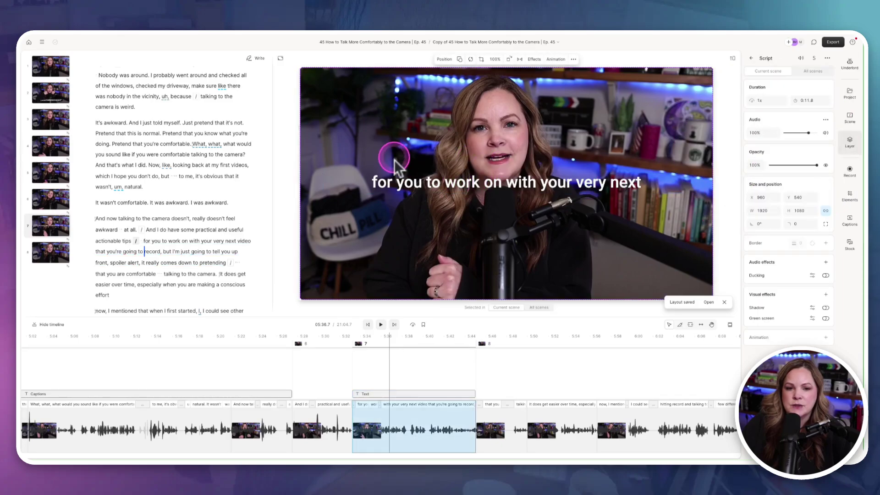
pyautogui.moveTo(436, 190); pyautogui.dragTo(437, 285)
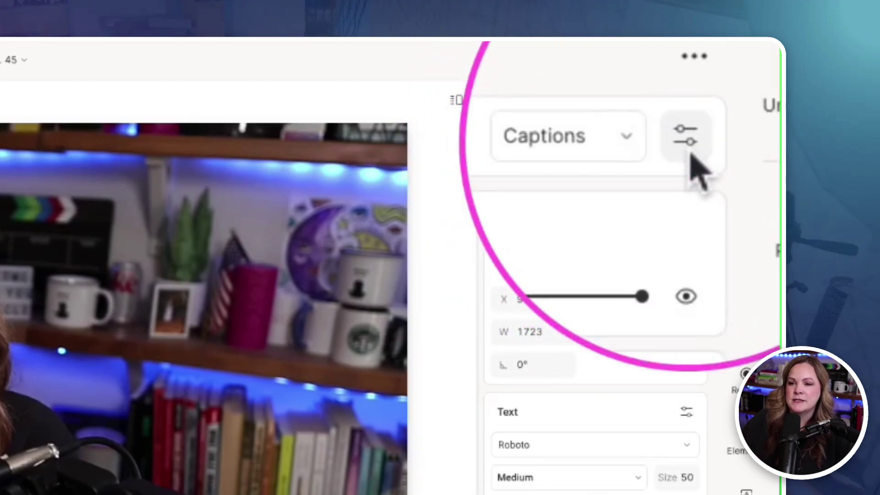
# Step: Check the Speaker options and lower the captions' opacity to 56%
pyautogui.click(690, 151)
pyautogui.click(680, 227)
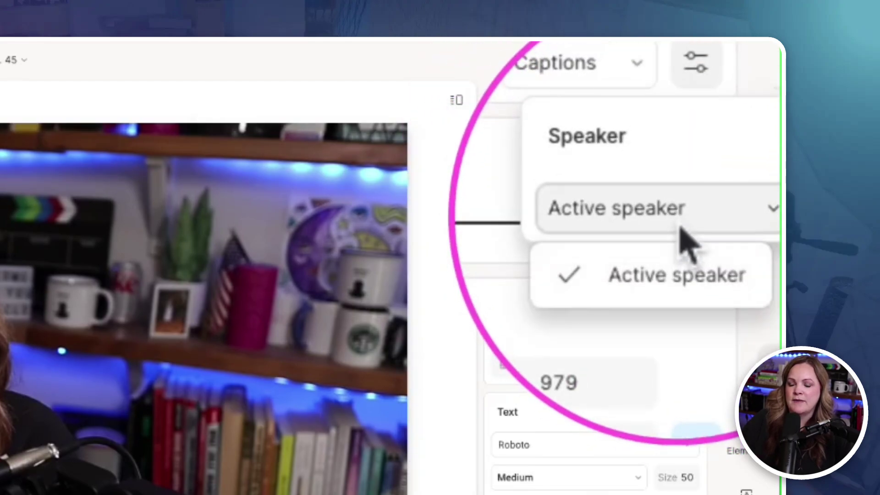
pyautogui.click(680, 227)
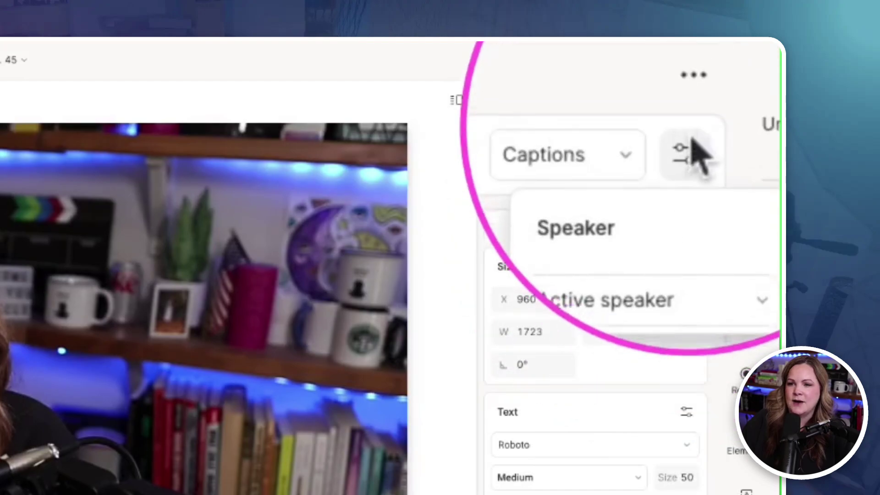
pyautogui.click(689, 143)
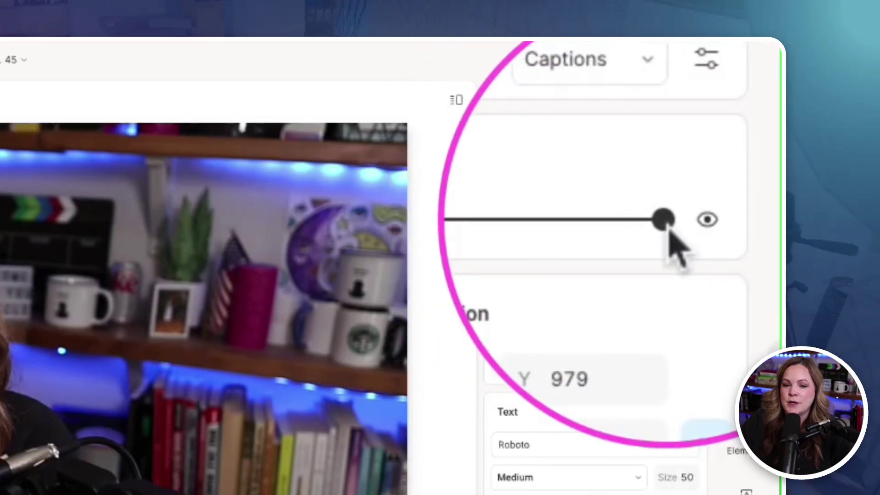
pyautogui.moveTo(671, 231); pyautogui.dragTo(605, 233)
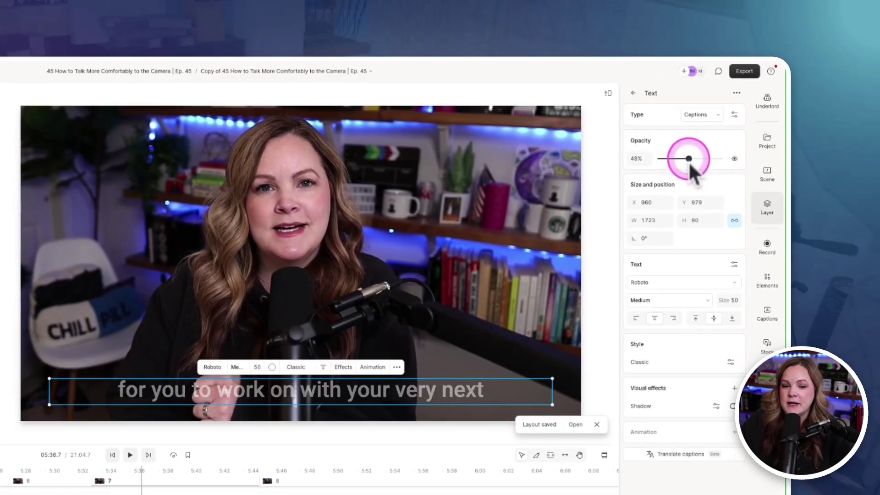
pyautogui.moveTo(688, 161)
pyautogui.mouseDown()
pyautogui.moveTo(675, 161)
pyautogui.moveTo(694, 160)
pyautogui.mouseUp()
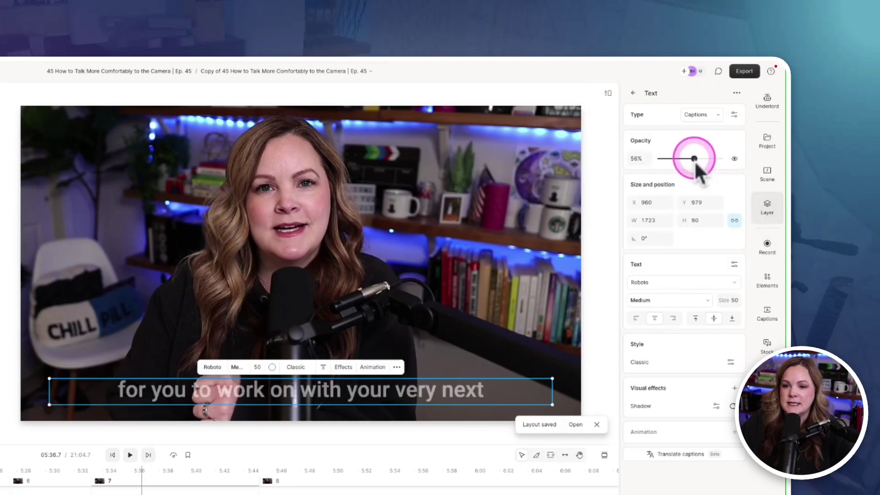
# Step: Try tilting the caption box, undo it, and keep Medium weight and centre alignment
pyautogui.click(655, 196)
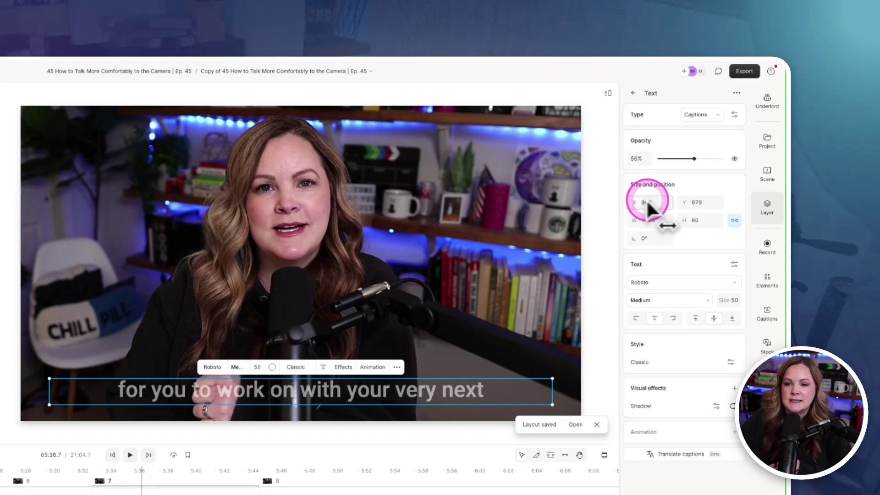
pyautogui.moveTo(647, 234); pyautogui.dragTo(646, 241)
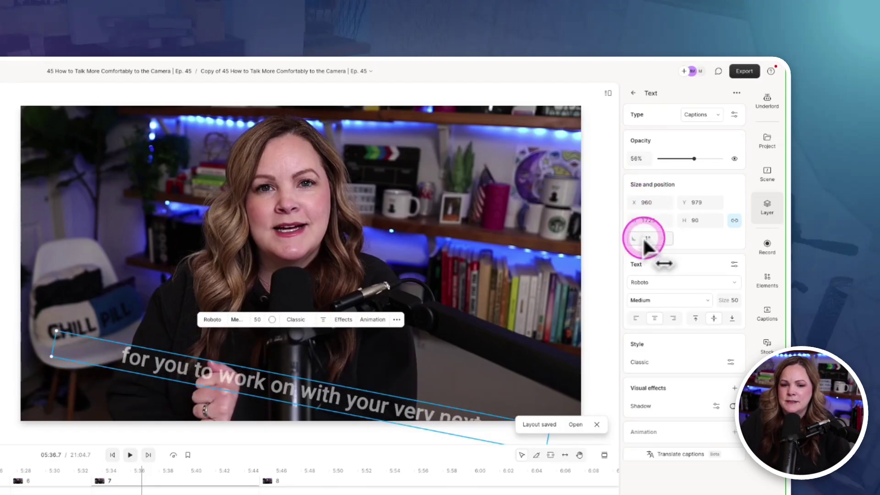
pyautogui.hotkey('ctrl', 'z')
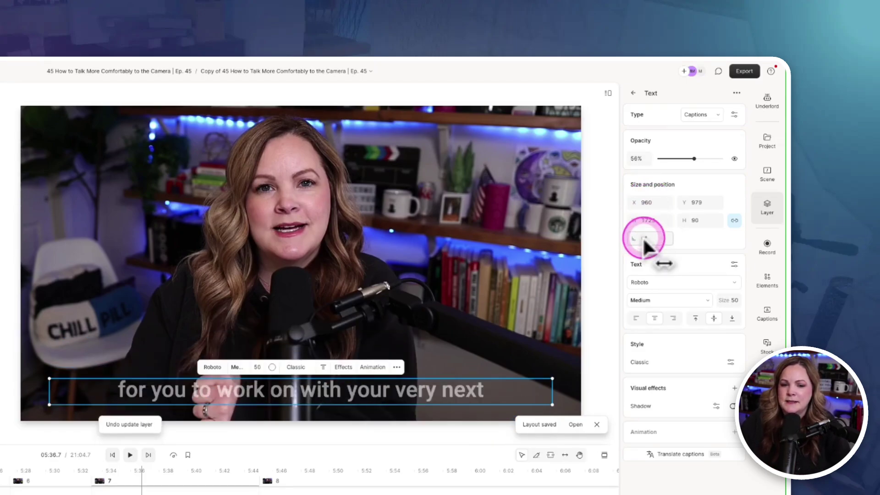
pyautogui.click(694, 302)
pyautogui.click(694, 303)
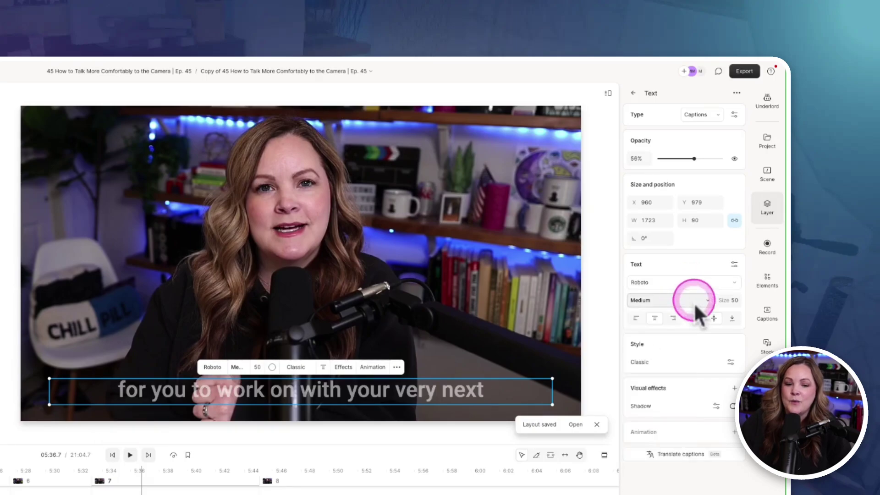
pyautogui.click(211, 367)
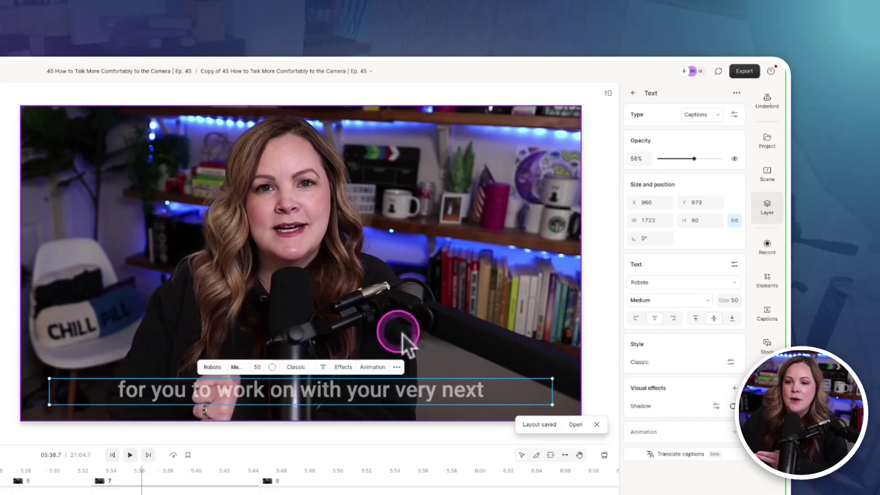
pyautogui.click(654, 318)
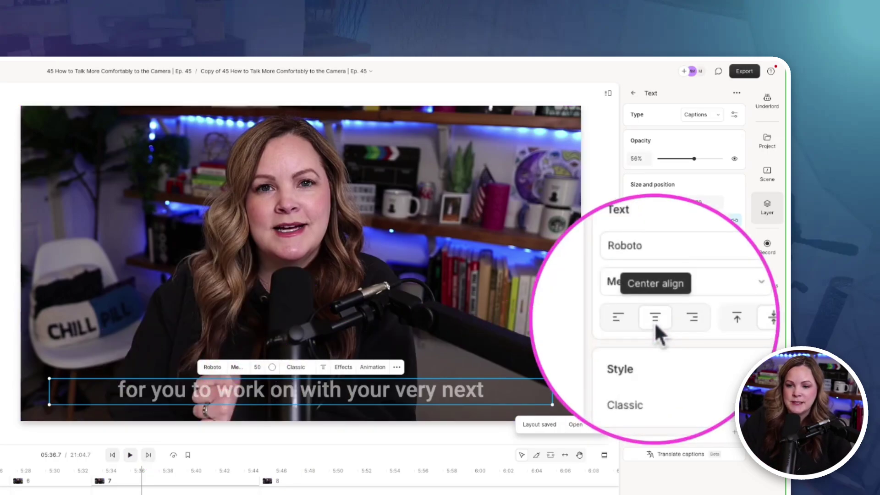
pyautogui.moveTo(141, 472); pyautogui.dragTo(196, 472)
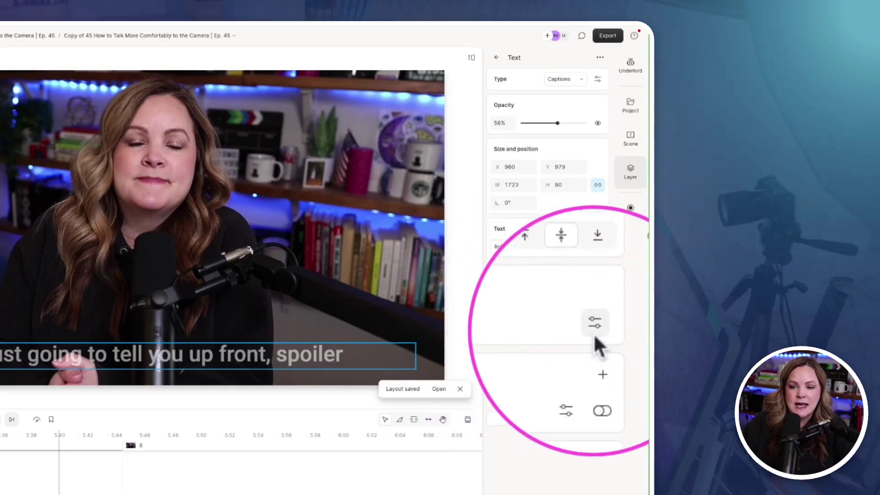
pyautogui.click(598, 268)
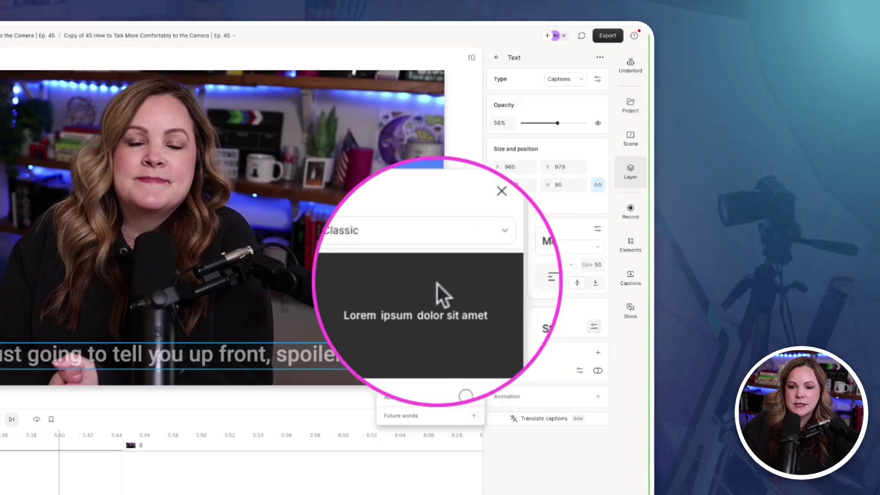
# Step: Switch the captions to the Karaoke style at 100% opacity
pyautogui.click(424, 259)
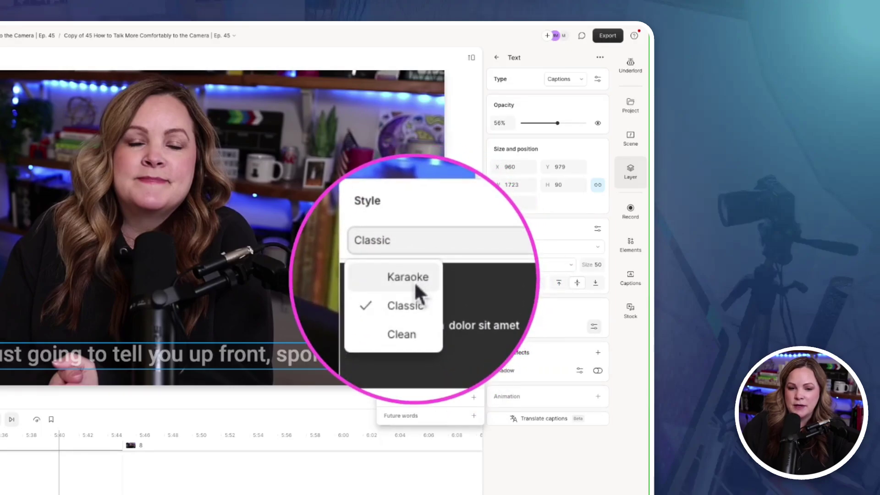
pyautogui.click(414, 282)
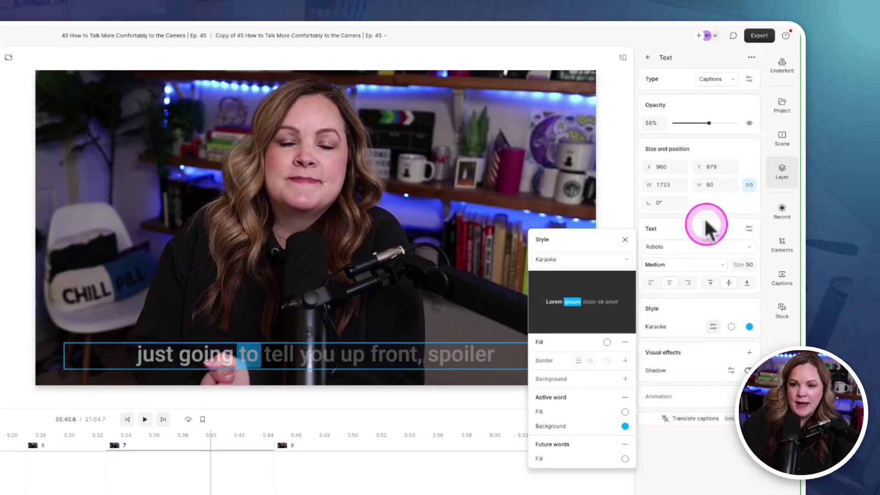
pyautogui.click(727, 137)
pyautogui.moveTo(710, 123); pyautogui.dragTo(736, 125)
# Step: Fade the Future words fill to about 22% white opacity
pyautogui.click(713, 326)
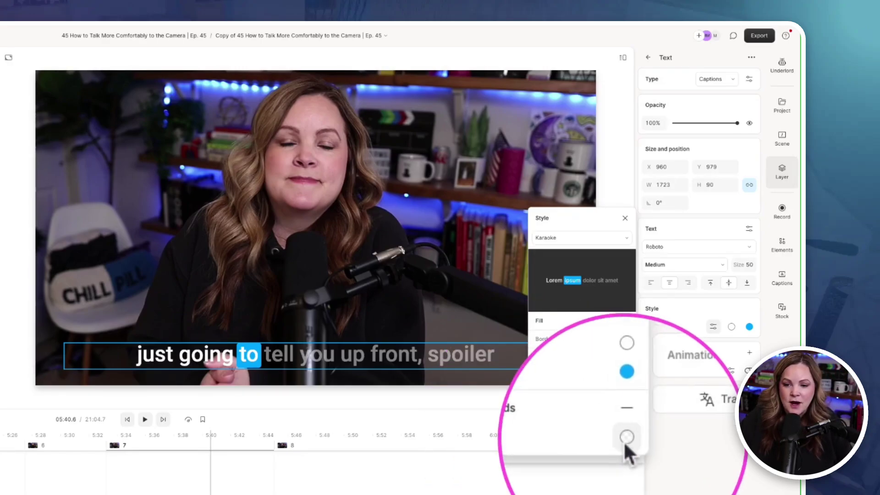
pyautogui.click(609, 452)
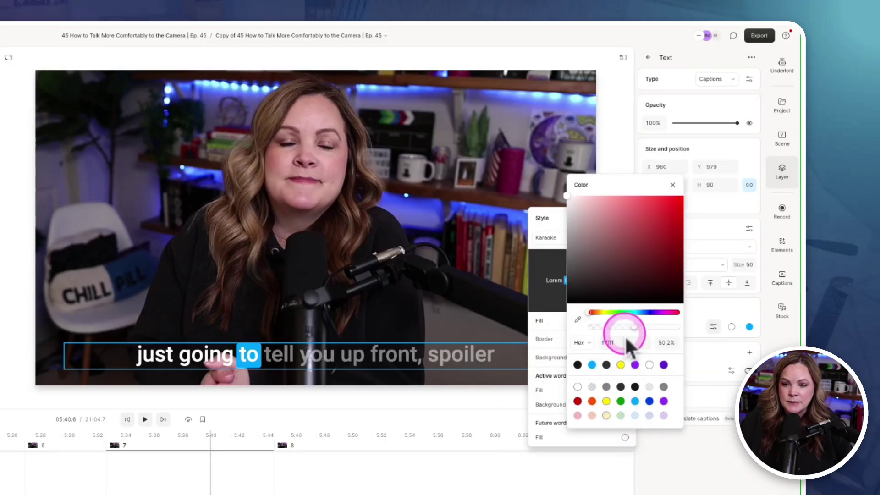
pyautogui.moveTo(632, 327); pyautogui.dragTo(620, 327)
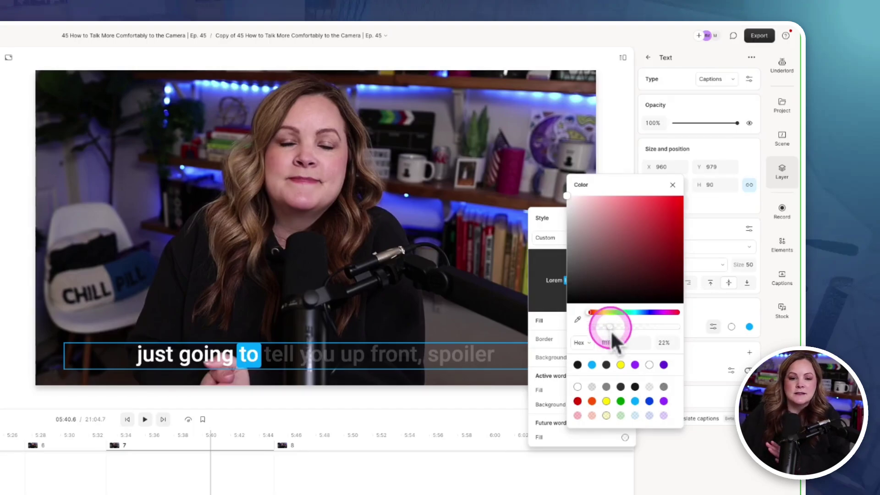
pyautogui.click(547, 389)
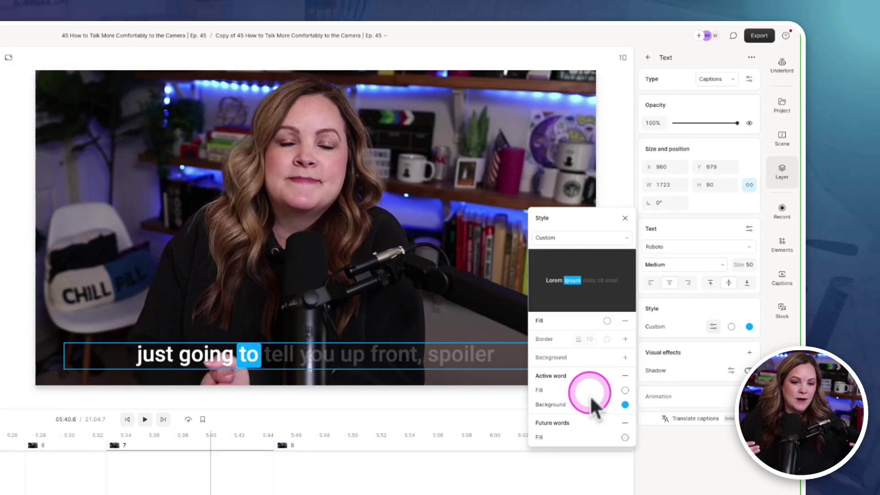
# Step: Change the active-word highlight colour from blue to purple, previewing 05:34–05:43
pyautogui.click(112, 431)
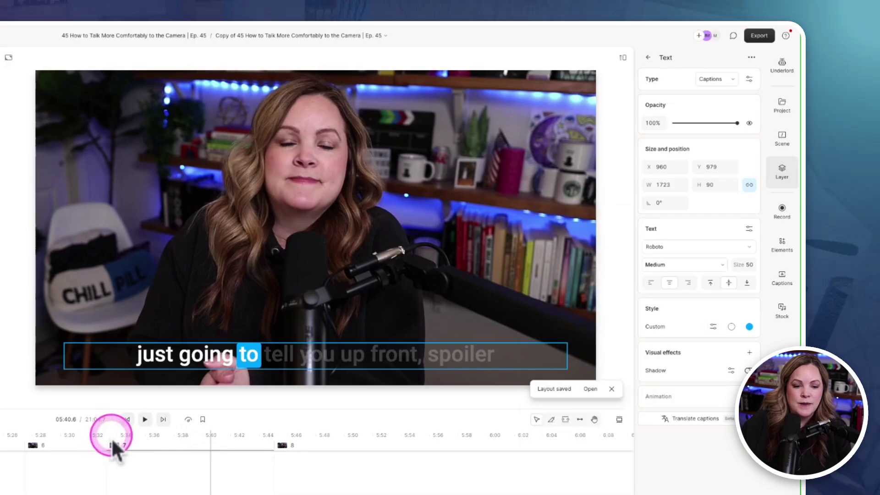
pyautogui.click(121, 436)
pyautogui.moveTo(122, 438); pyautogui.dragTo(255, 436)
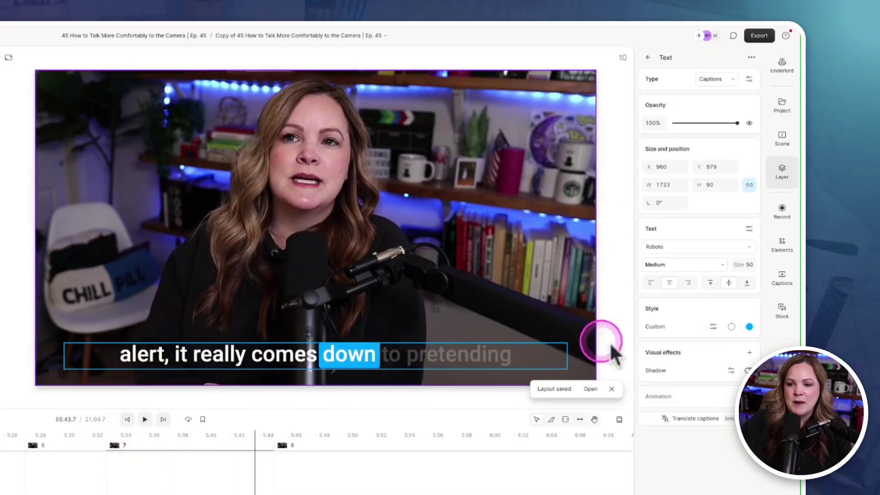
pyautogui.click(749, 327)
pyautogui.moveTo(745, 475); pyautogui.dragTo(774, 475)
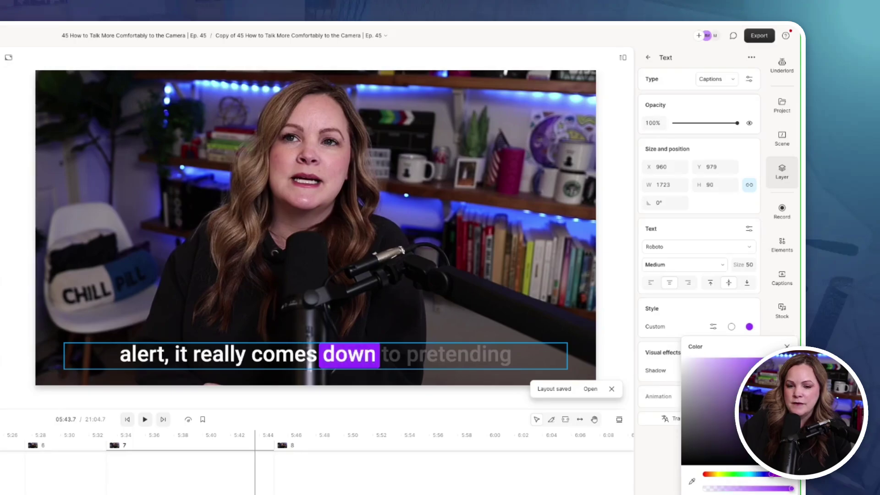
pyautogui.click(304, 486)
pyautogui.moveTo(90, 435); pyautogui.dragTo(237, 437)
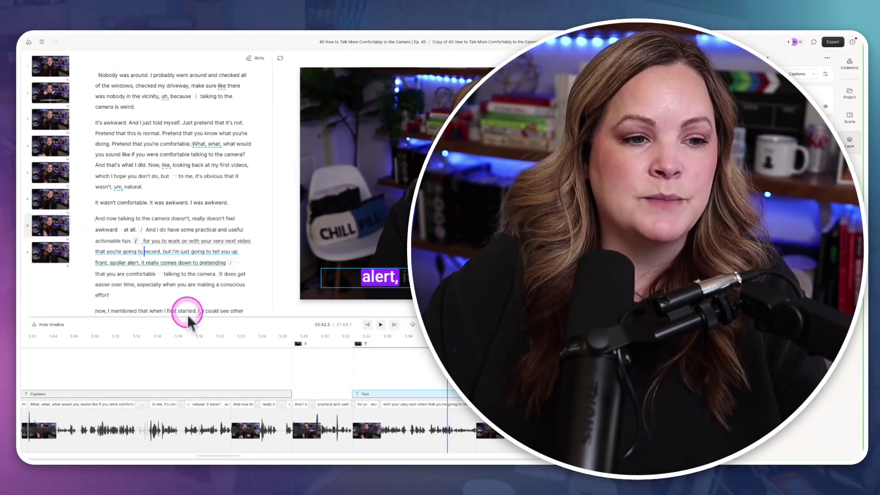
# Step: Save scene 7's purple karaoke caption look as a new reusable layout
pyautogui.rightClick(51, 227)
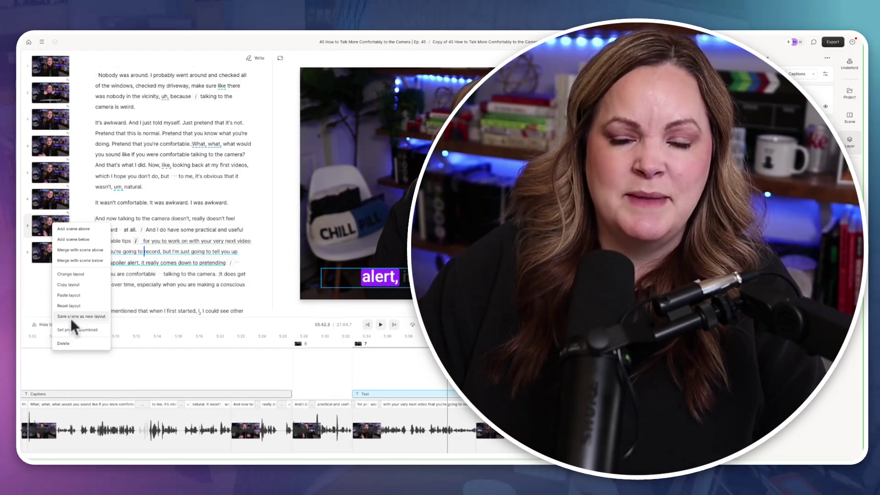
pyautogui.click(83, 328)
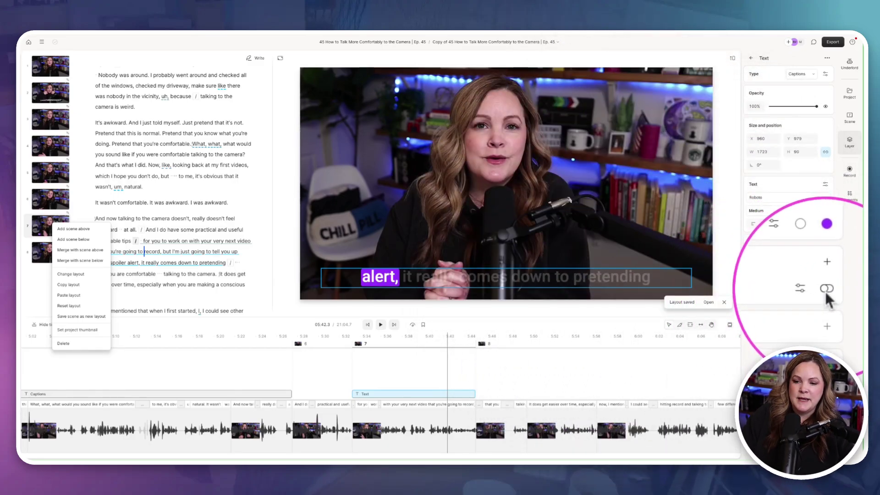
pyautogui.click(825, 289)
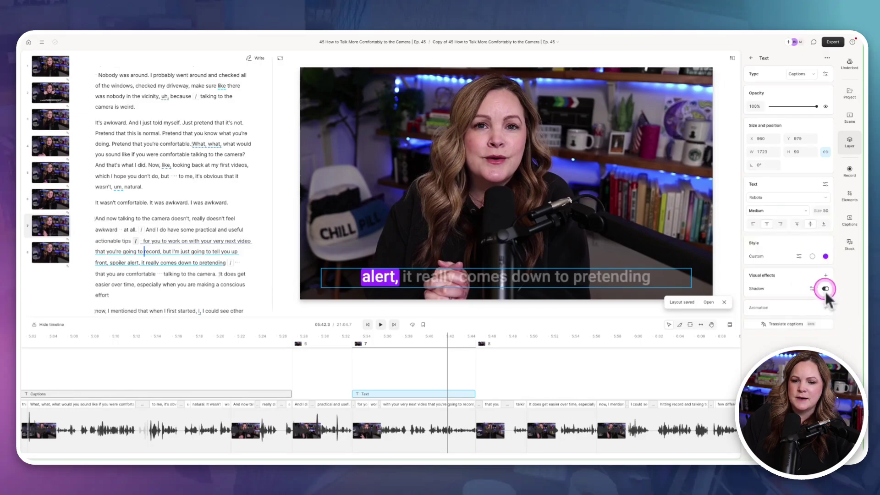
pyautogui.click(824, 288)
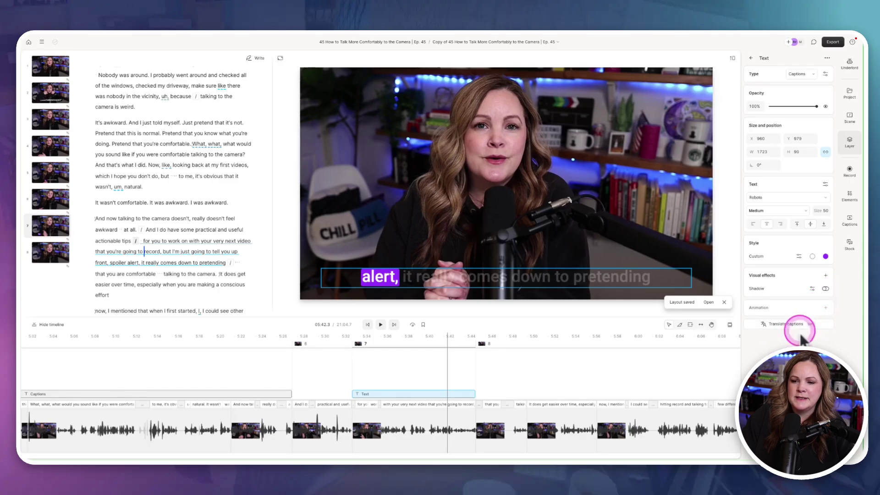
pyautogui.click(782, 268)
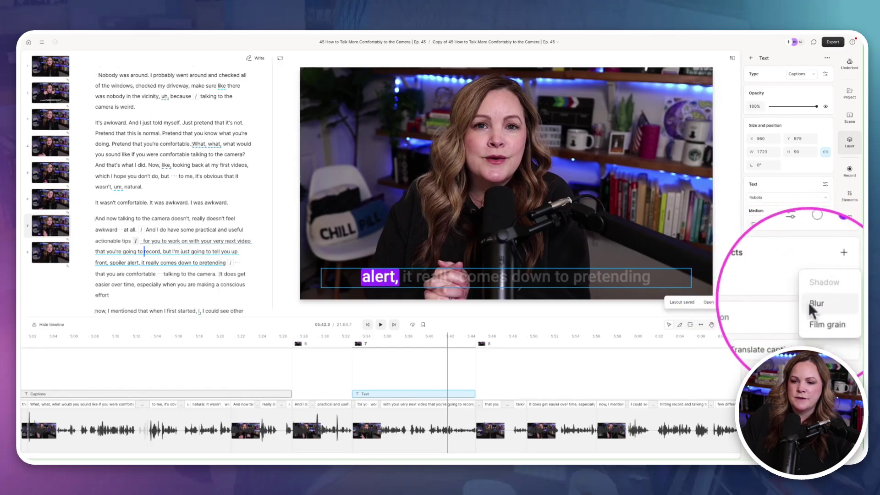
pyautogui.click(810, 302)
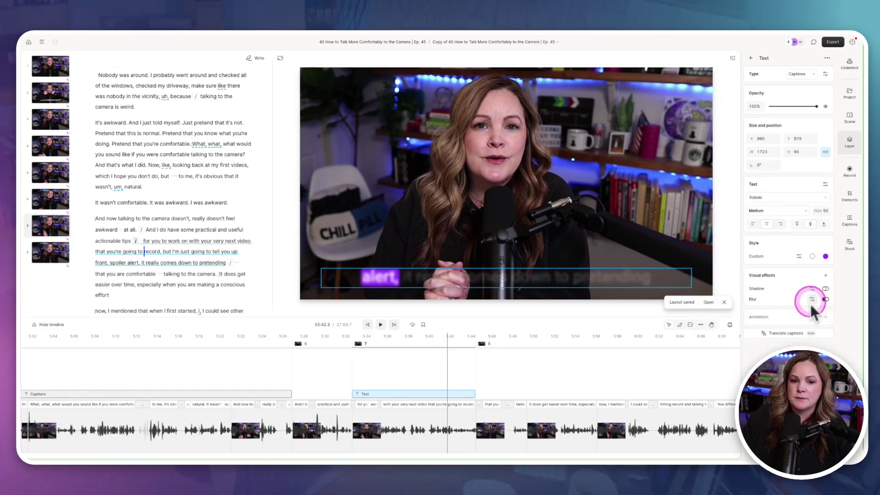
pyautogui.moveTo(317, 394); pyautogui.dragTo(394, 348)
pyautogui.hotkey('ctrl', 'z')
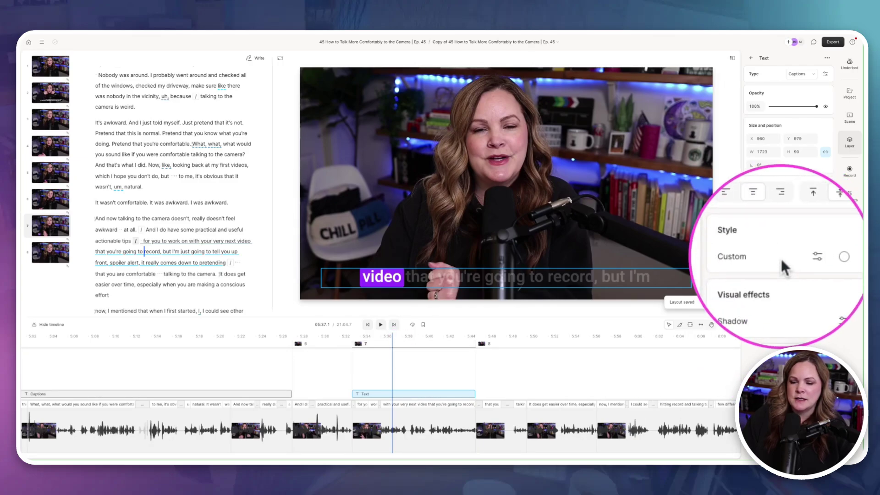
# Step: Change the caption style from Custom to Clean and scrub the timeline to preview the white captions
pyautogui.click(797, 259)
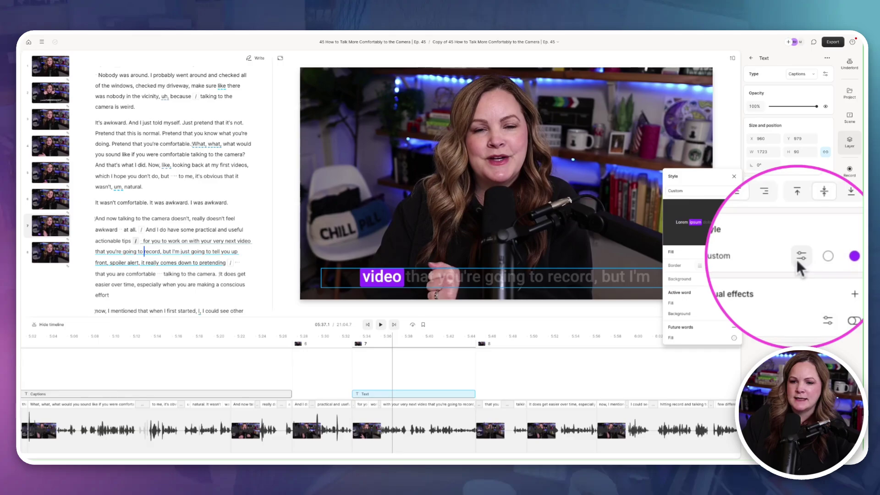
pyautogui.click(700, 193)
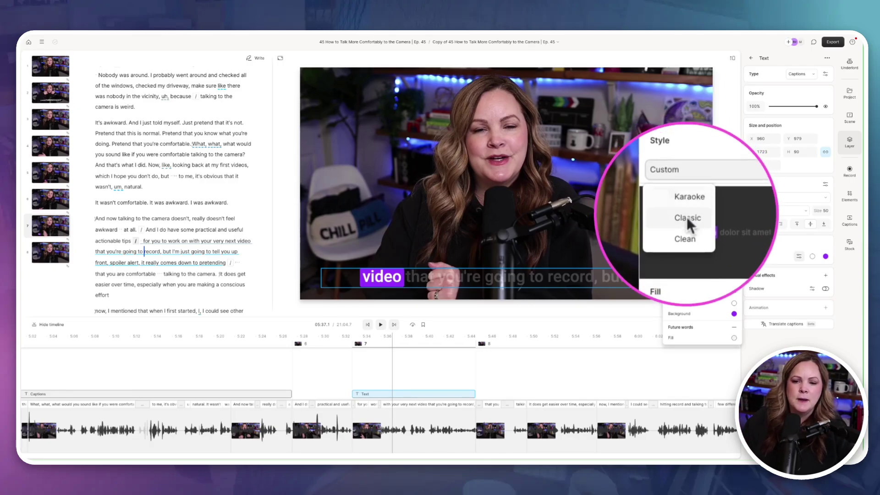
pyautogui.click(686, 227)
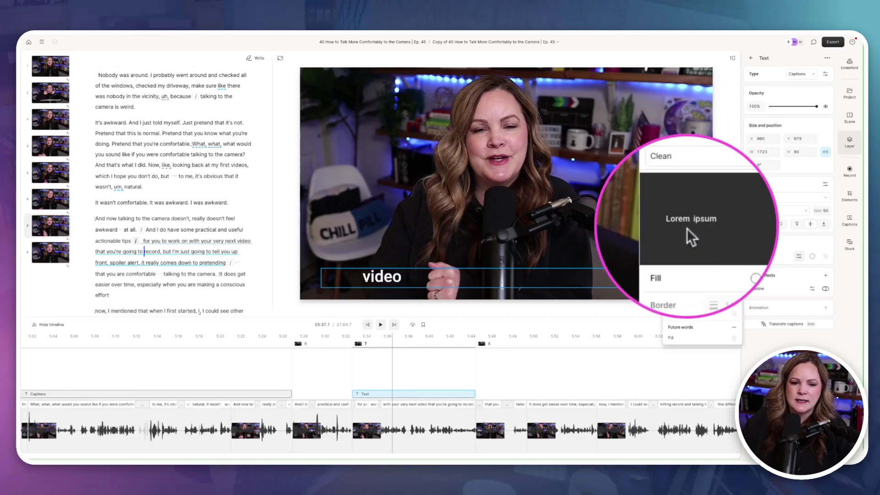
pyautogui.moveTo(381, 347)
pyautogui.mouseDown()
pyautogui.moveTo(376, 337)
pyautogui.moveTo(390, 338)
pyautogui.mouseUp()
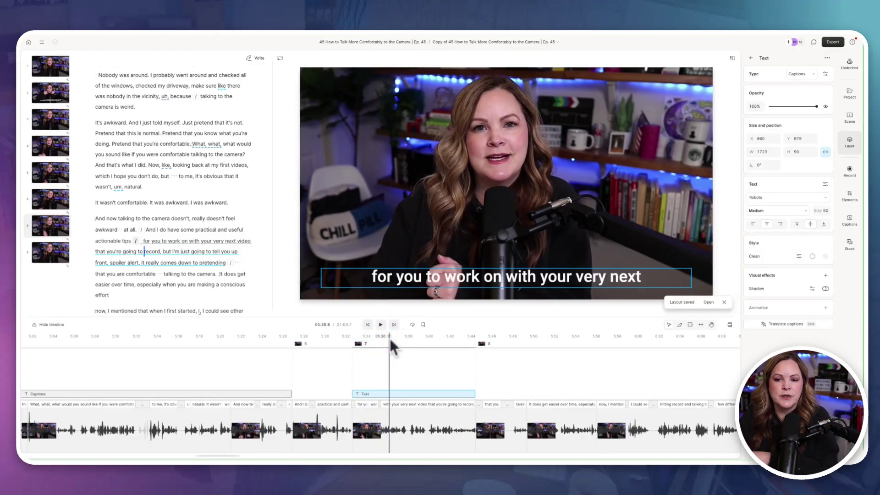
pyautogui.click(798, 257)
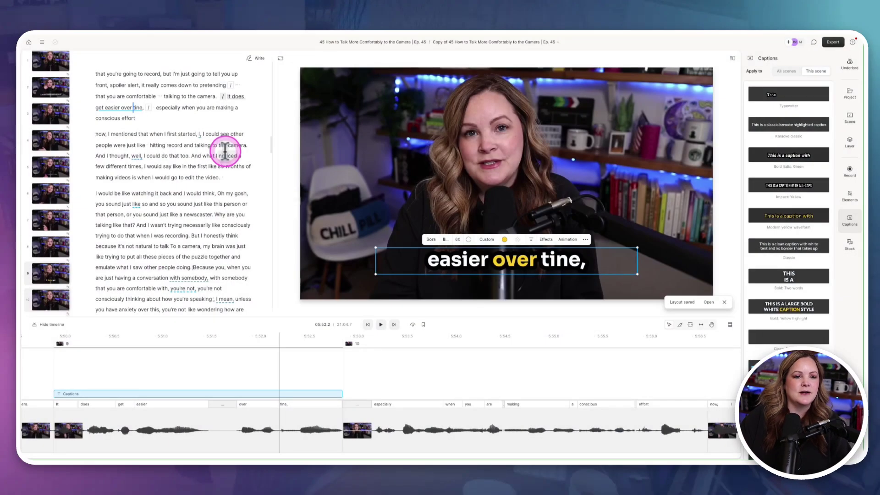
pyautogui.doubleClick(137, 109)
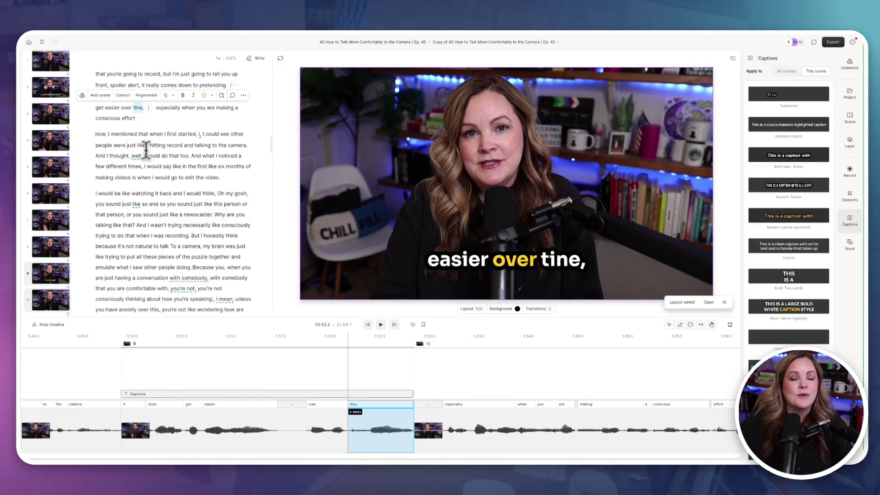
pyautogui.click(497, 260)
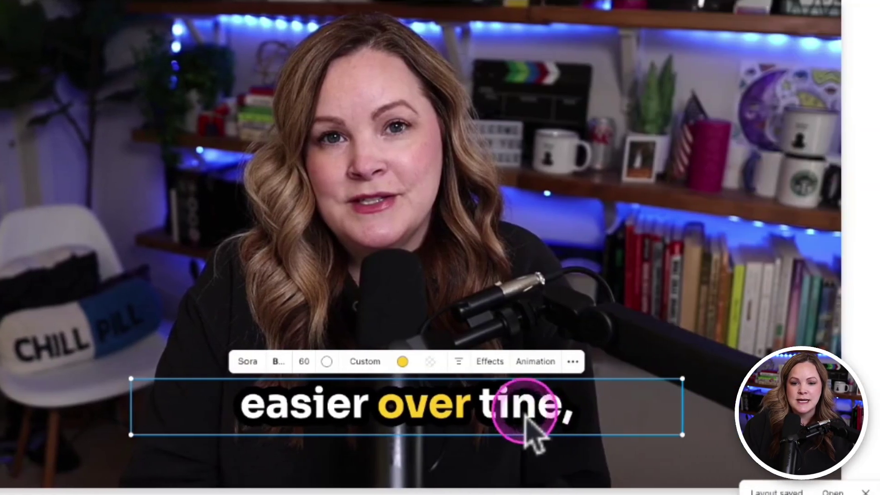
pyautogui.click(514, 409)
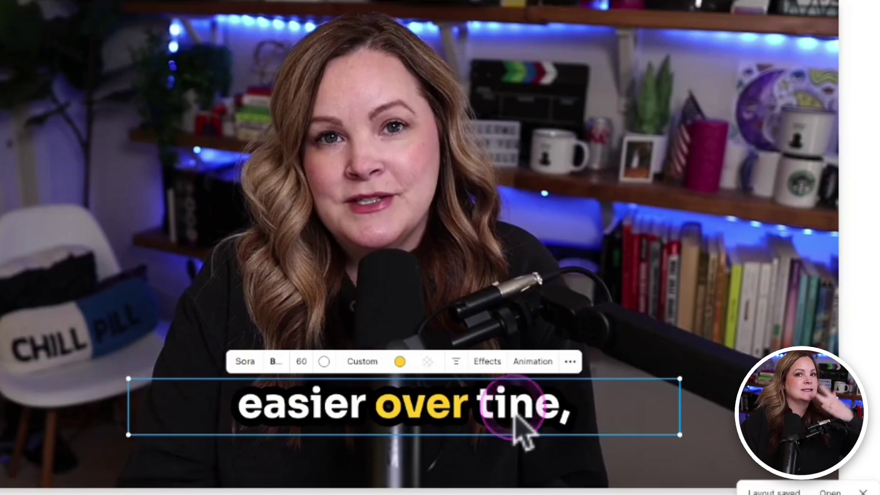
pyautogui.click(525, 425)
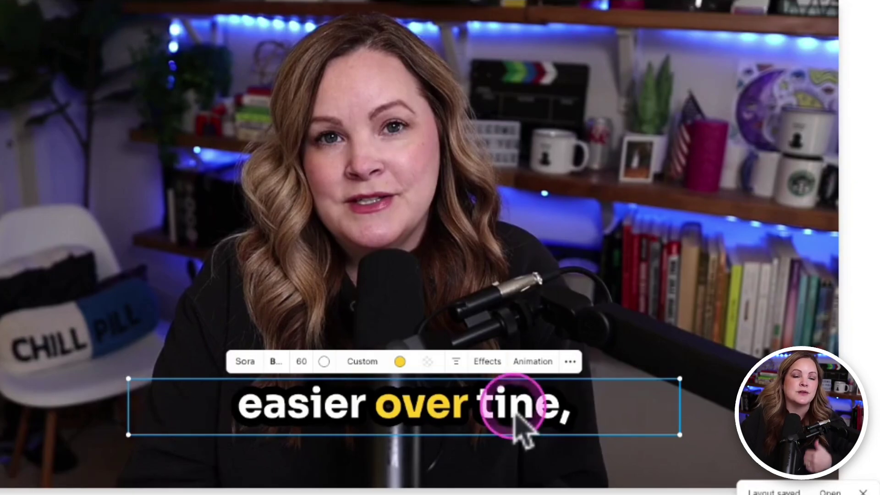
pyautogui.click(64, 88)
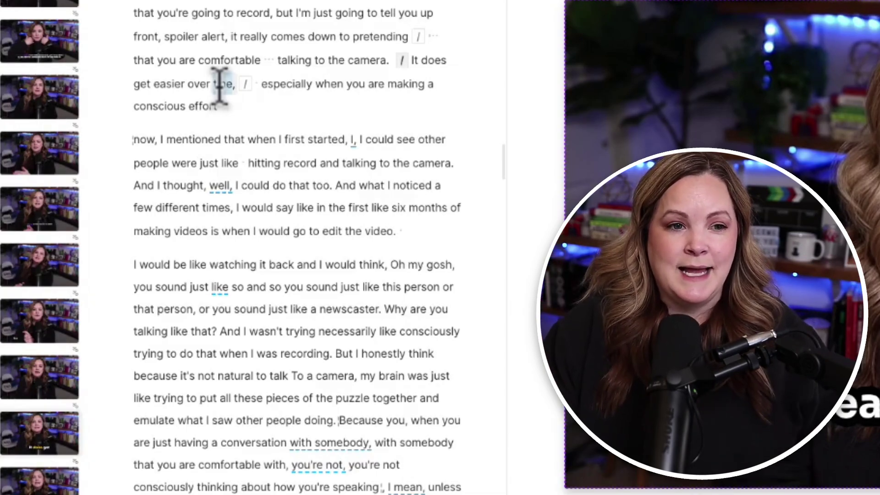
pyautogui.click(220, 84)
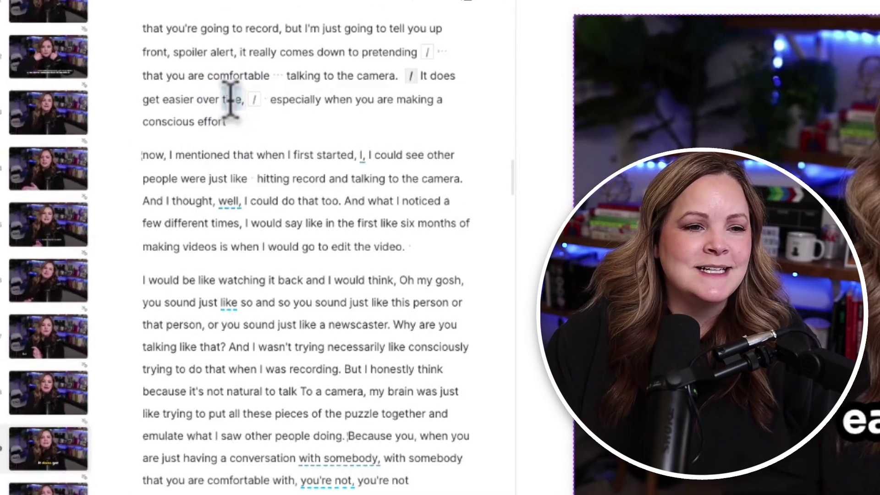
# Step: Correct the misspelled transcript word 'tine' to 'time'
pyautogui.doubleClick(232, 100)
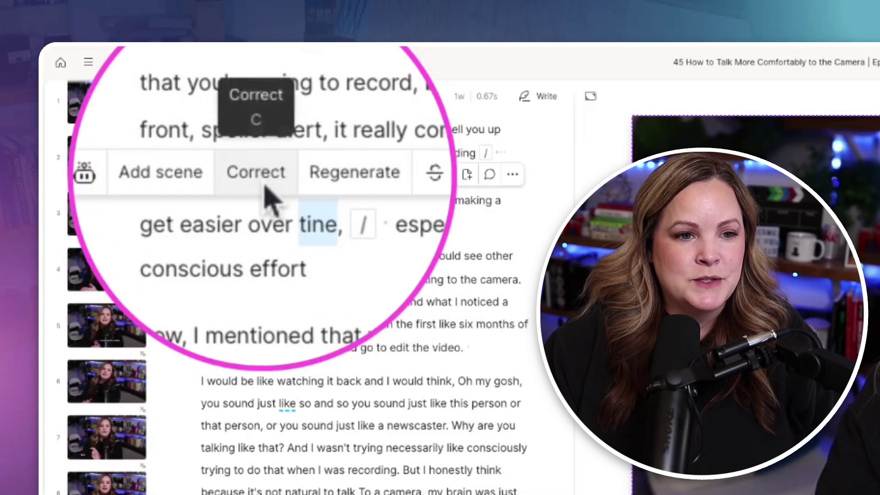
pyautogui.click(229, 149)
pyautogui.click(258, 169)
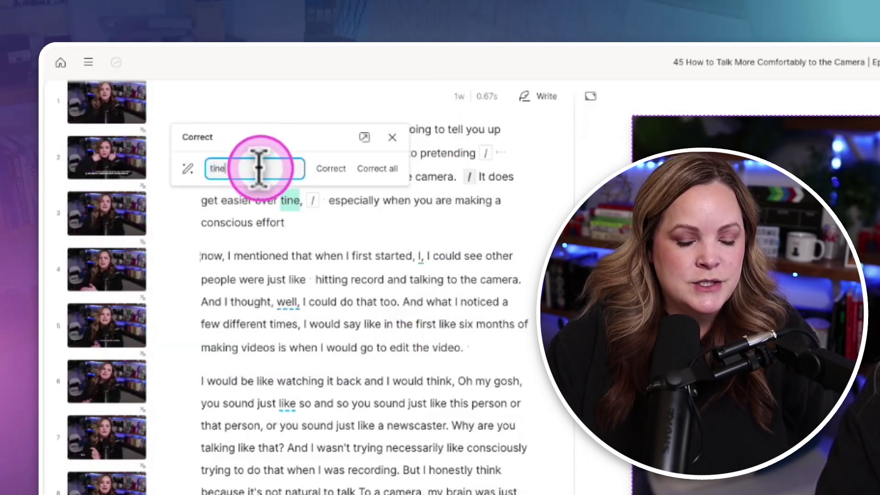
pyautogui.write('time')
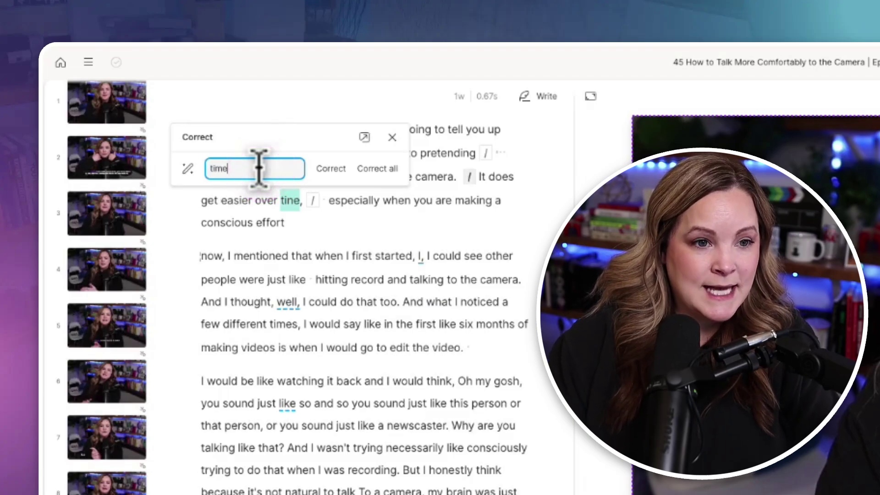
pyautogui.click(328, 168)
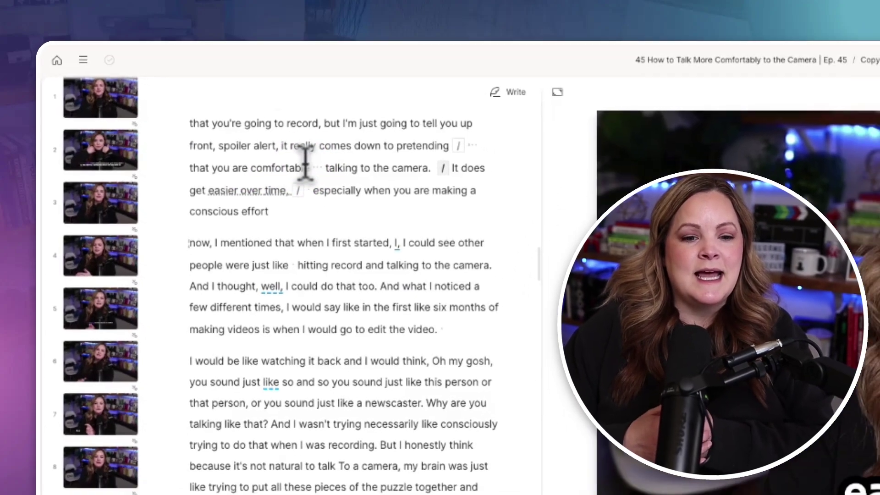
pyautogui.click(371, 350)
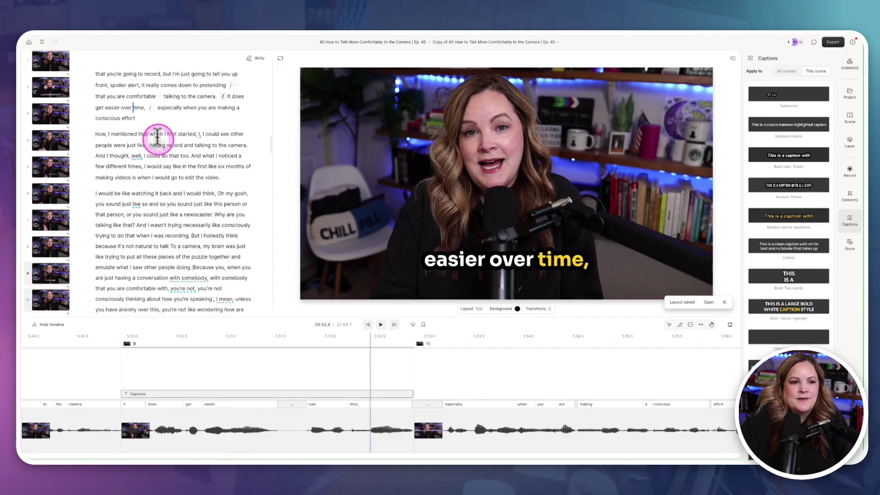
pyautogui.click(144, 108)
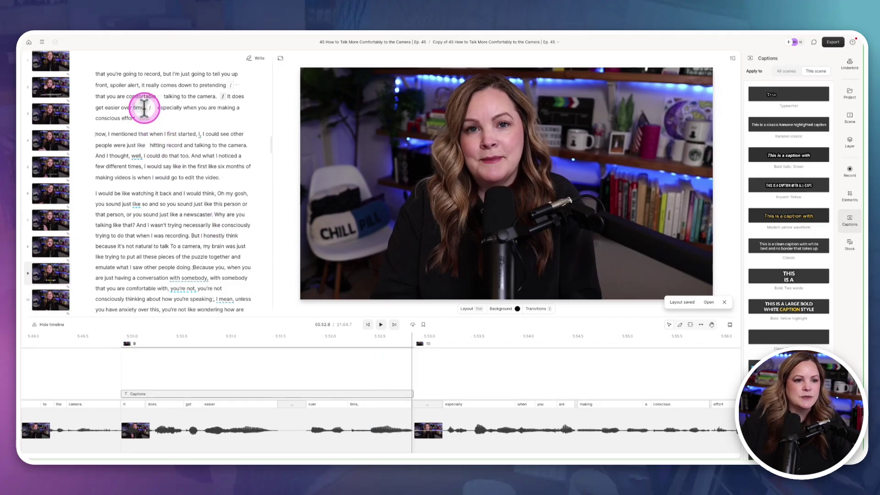
# Step: Delete the comma after 'time' so the line reads 'easier over time', then preview the caption
pyautogui.doubleClick(138, 108)
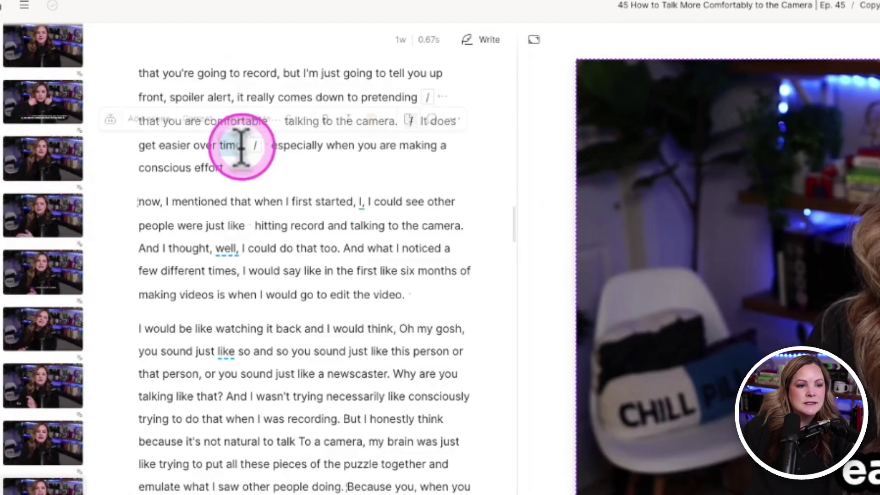
pyautogui.click(197, 118)
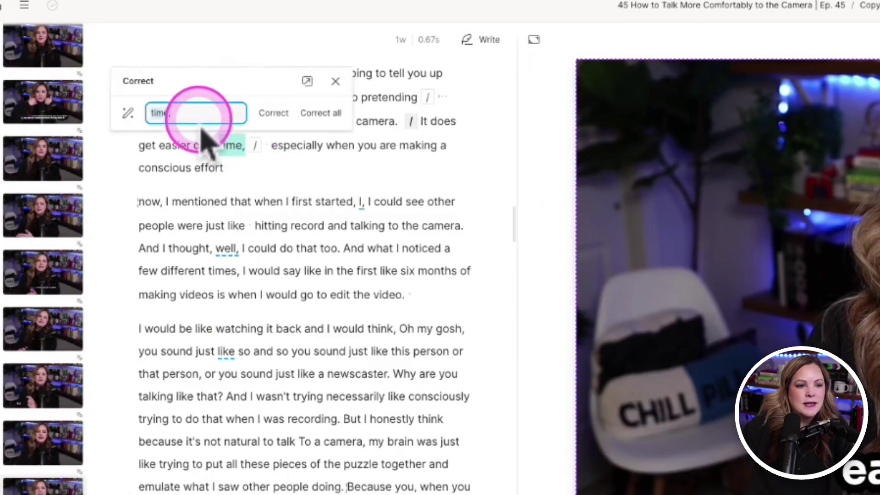
pyautogui.click(234, 144)
pyautogui.click(235, 145)
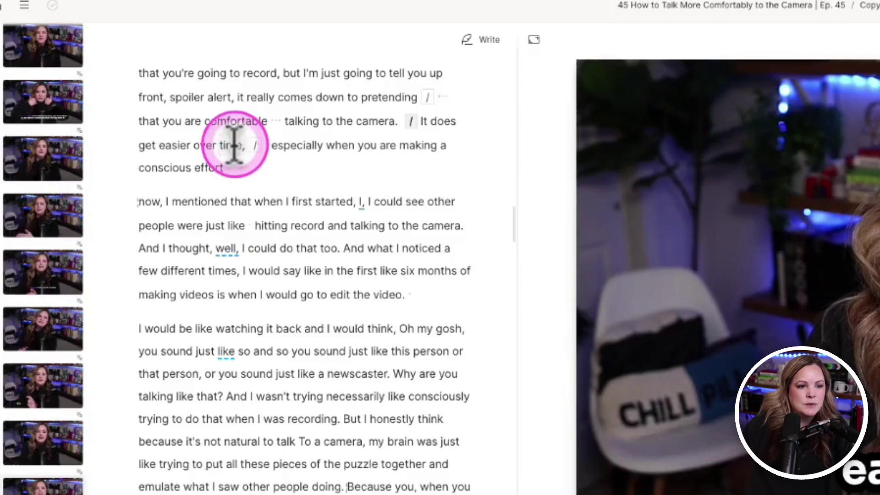
pyautogui.press('BackSpace')
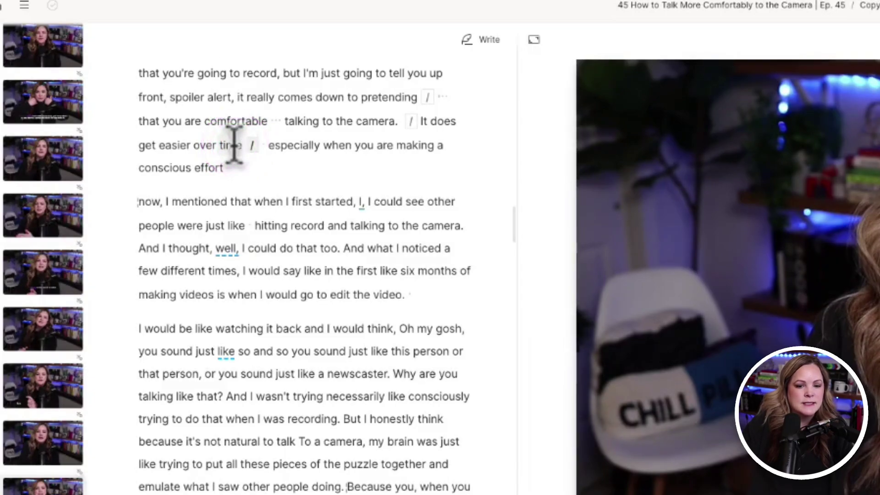
pyautogui.click(216, 147)
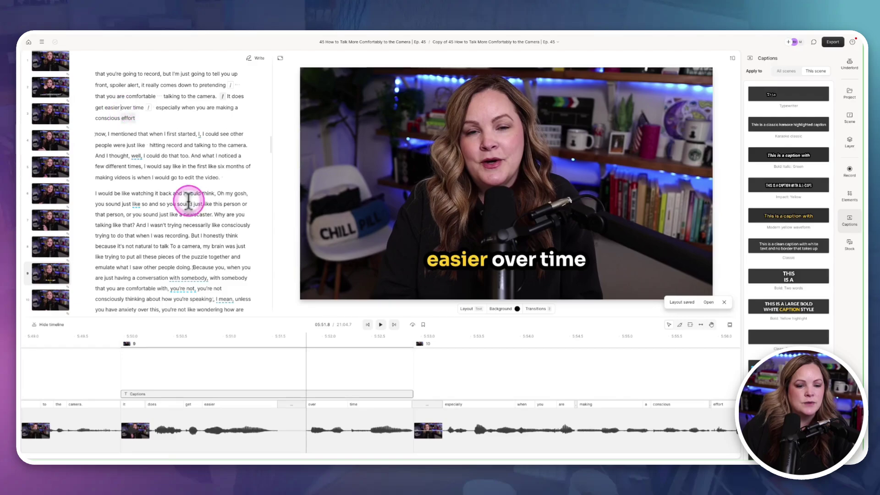
pyautogui.click(352, 341)
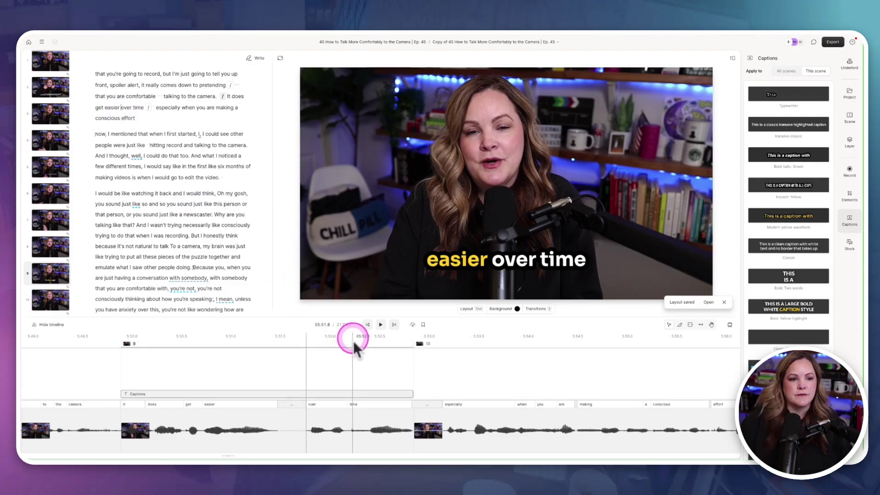